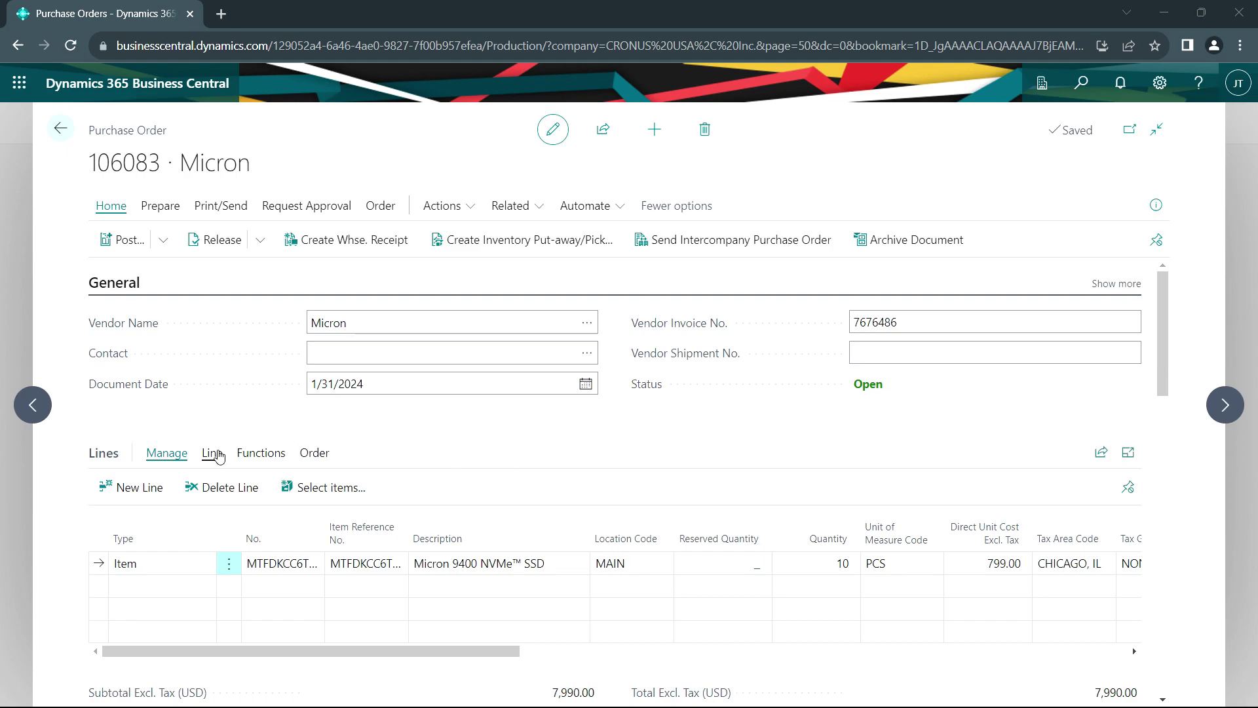
Bring up the line actions for the Micron 9400 NVMe SSD line on purchase order 106083
click(215, 454)
Auto-assign serial numbers to all 10 SSDs with SN information records, then begin posting the order
click(300, 488)
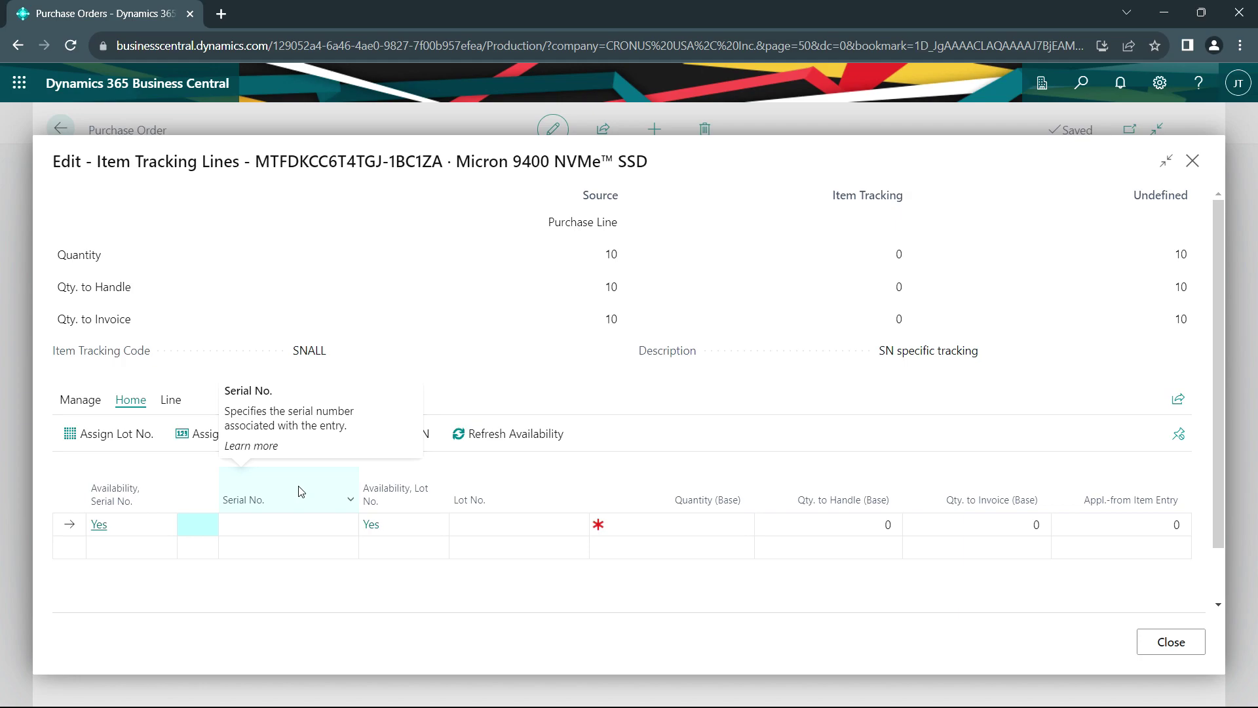
click(237, 435)
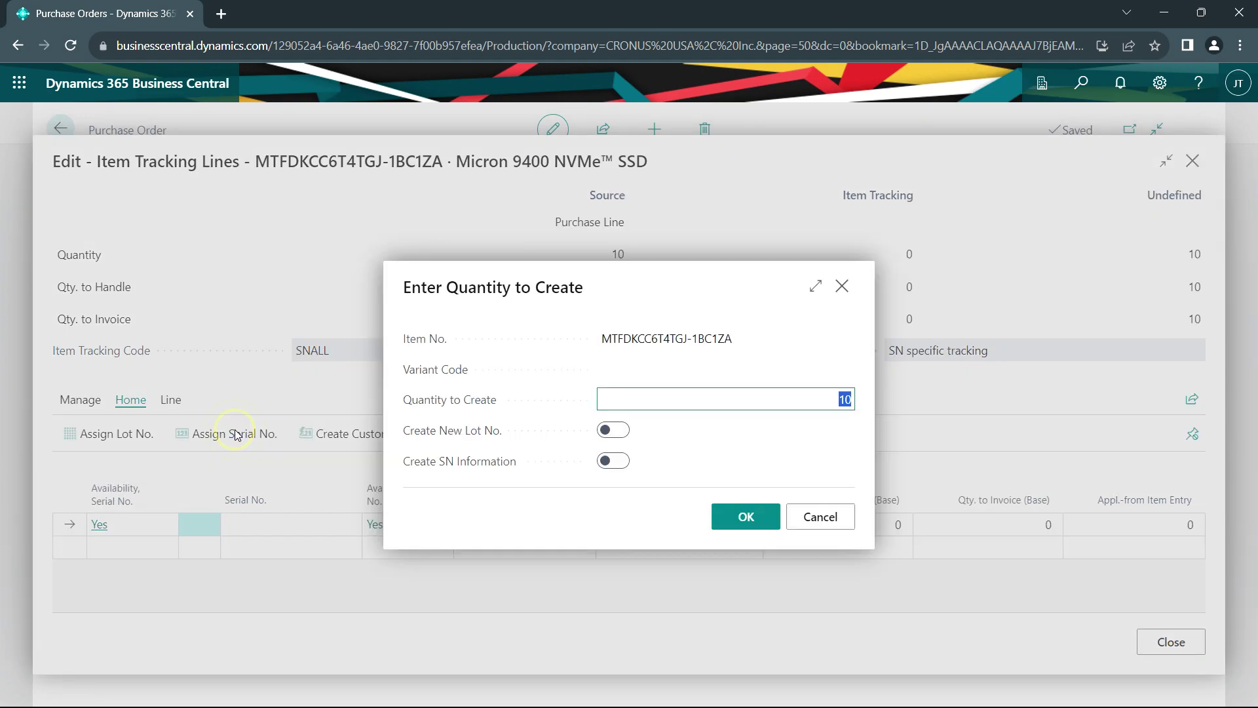
click(618, 462)
click(734, 516)
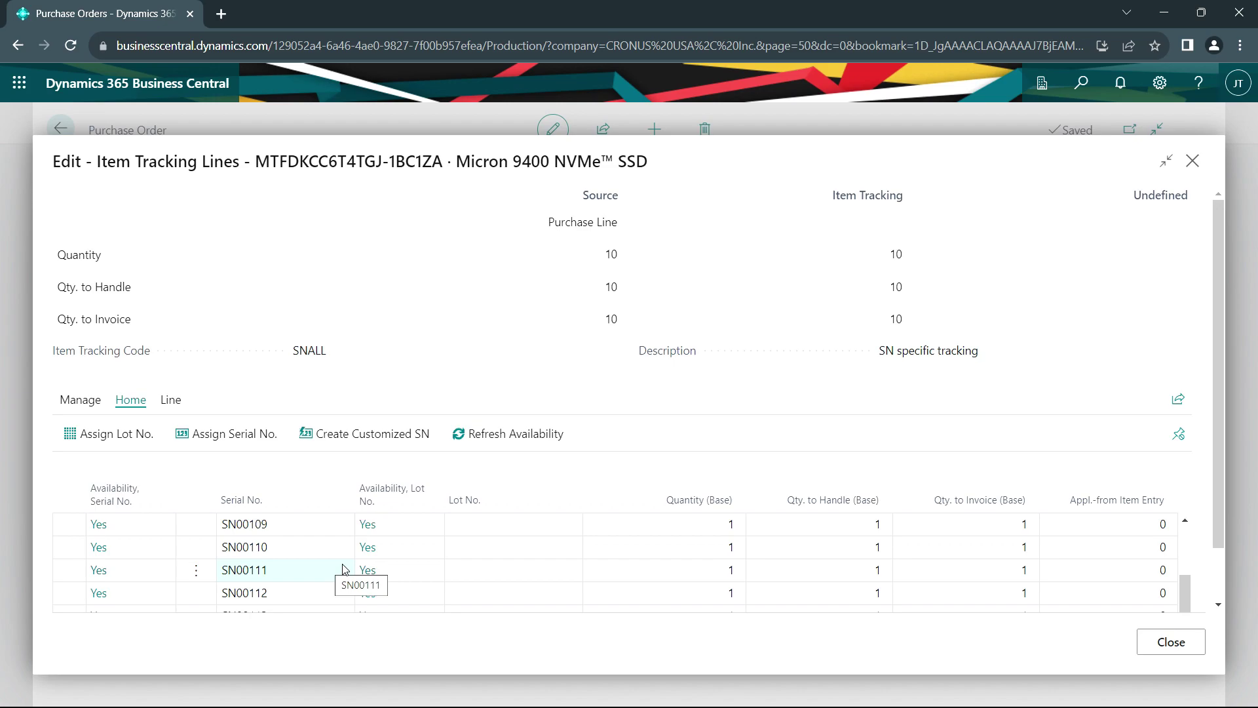
click(1163, 645)
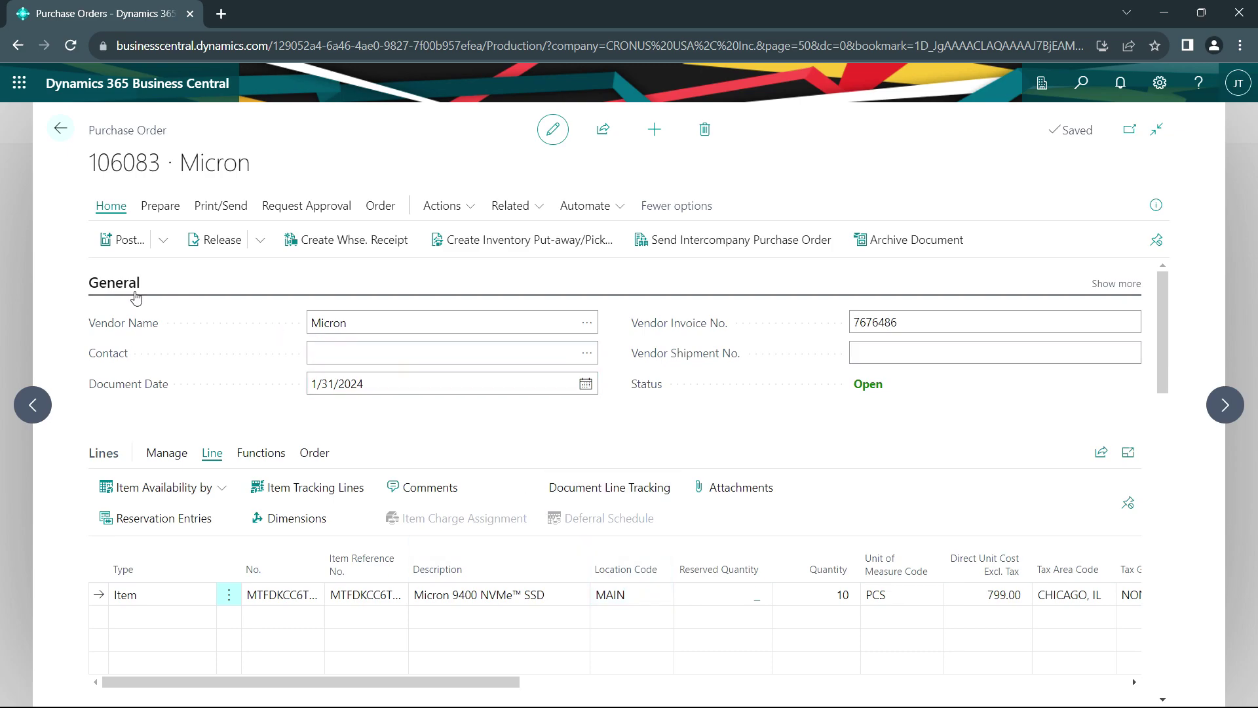
click(113, 252)
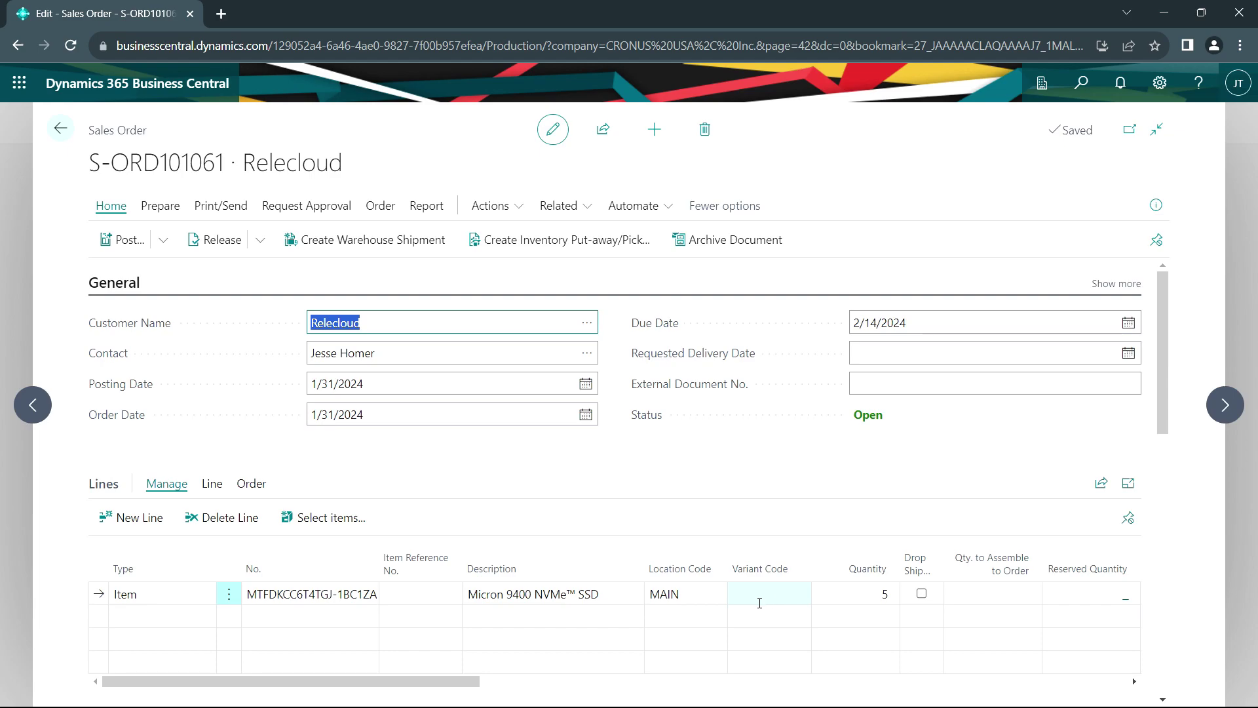
Pick serials SN00110–SN00114 from stock, quantity 1 each, for the 5-unit sales line
key(ctrl+alt+i)
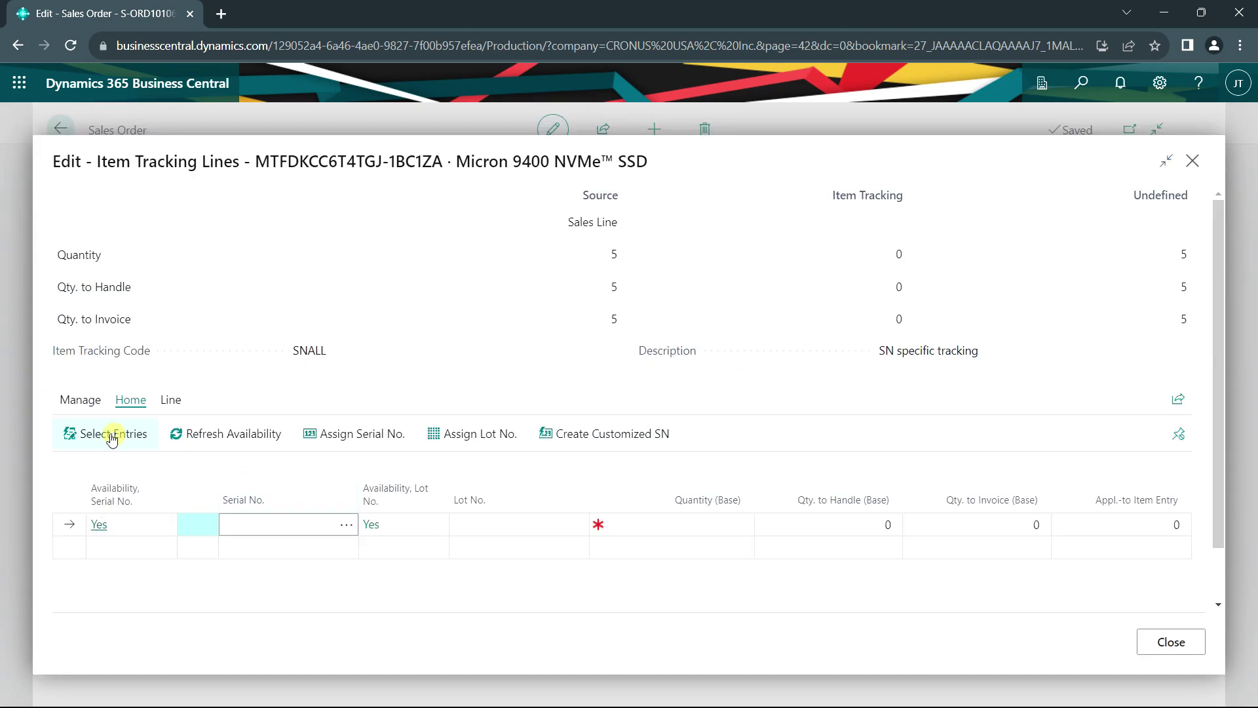
click(112, 433)
scroll(466, 380, up, 3)
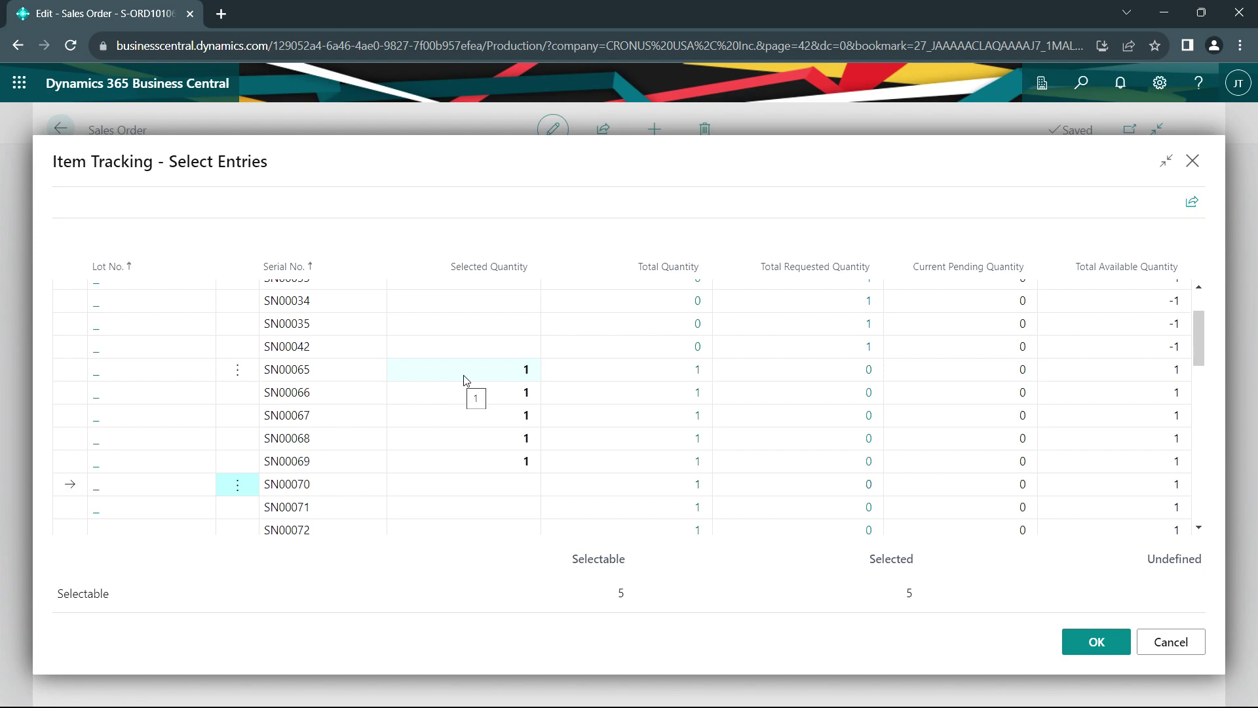
click(465, 376)
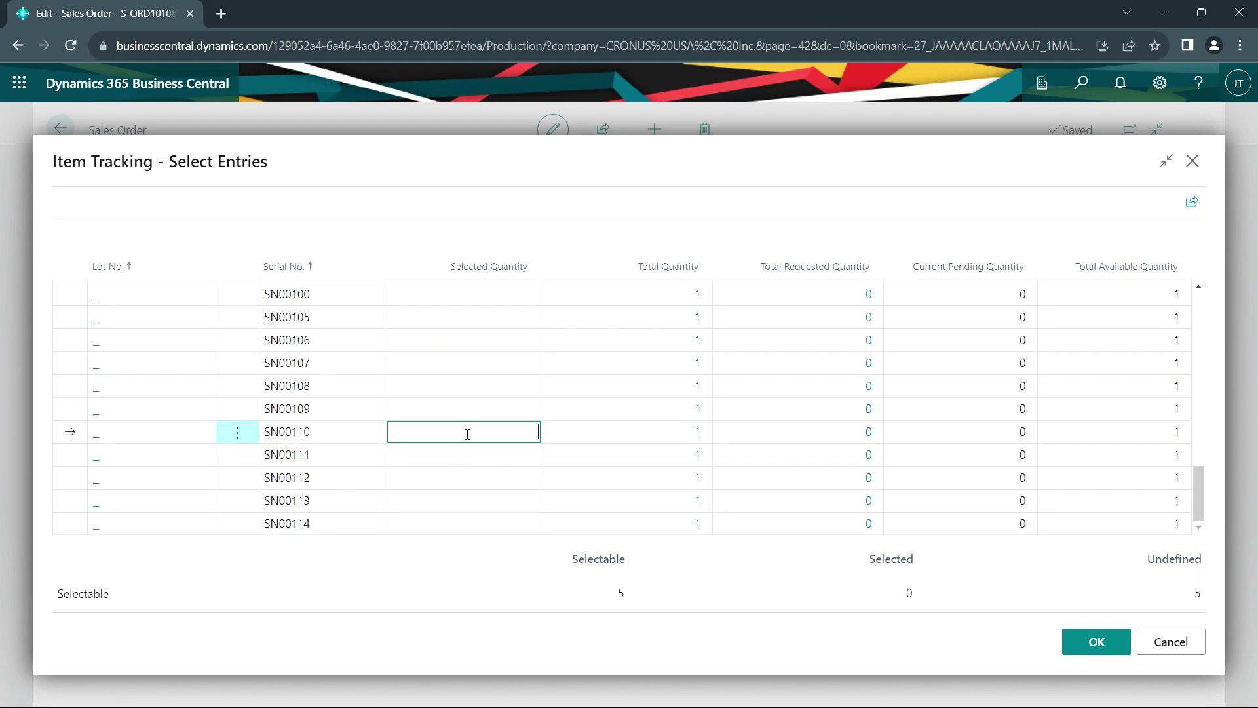
text(1)
key(Return)
text(1)
key(Return)
text(1)
key(Return)
text(1)
key(Return)
text(1)
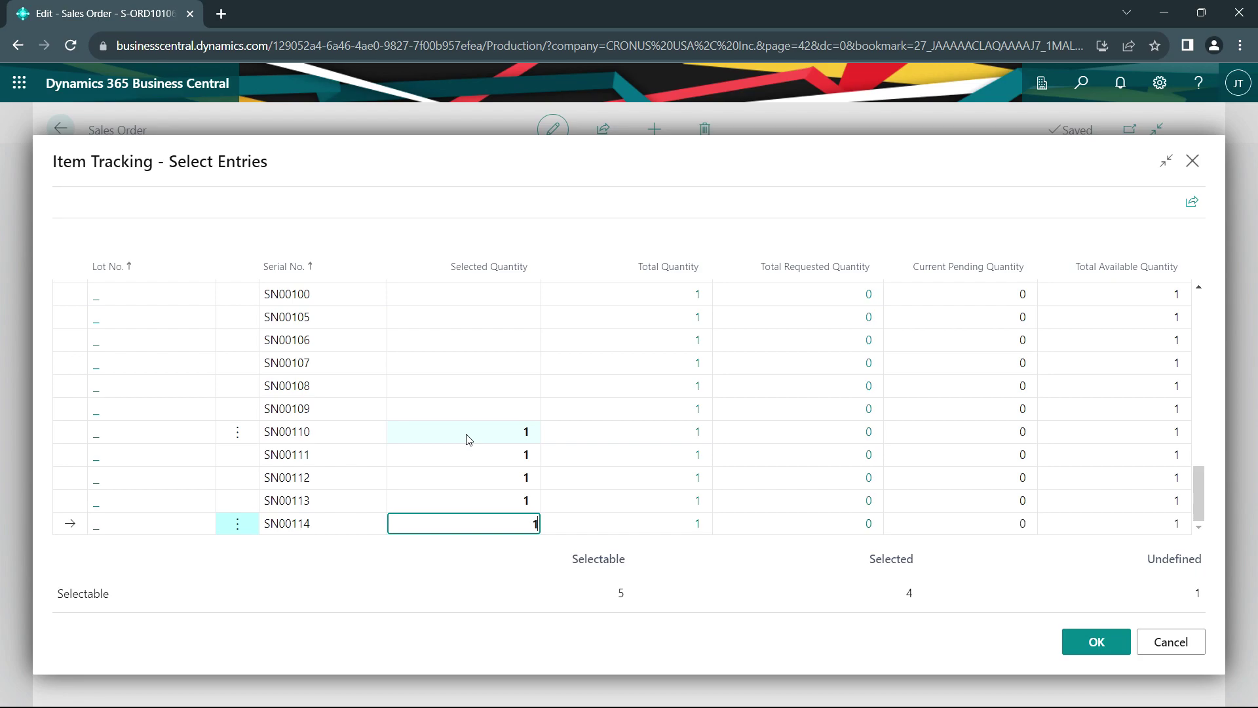
click(1087, 641)
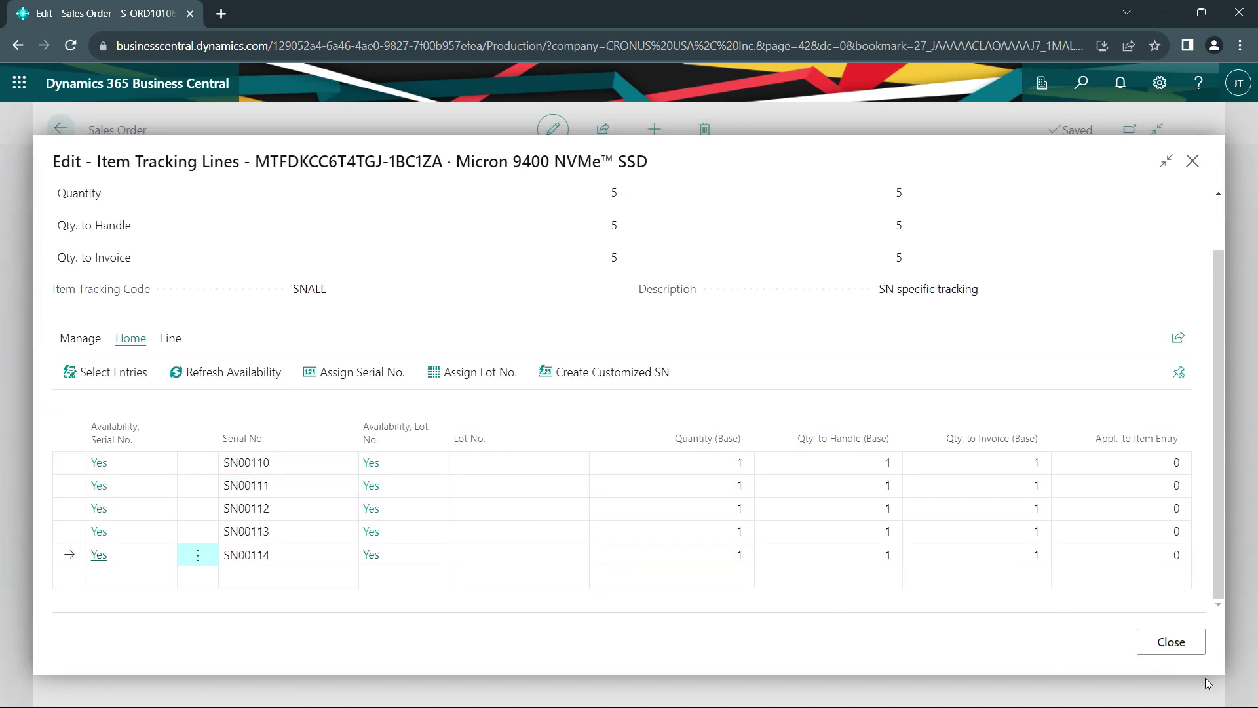
click(1172, 640)
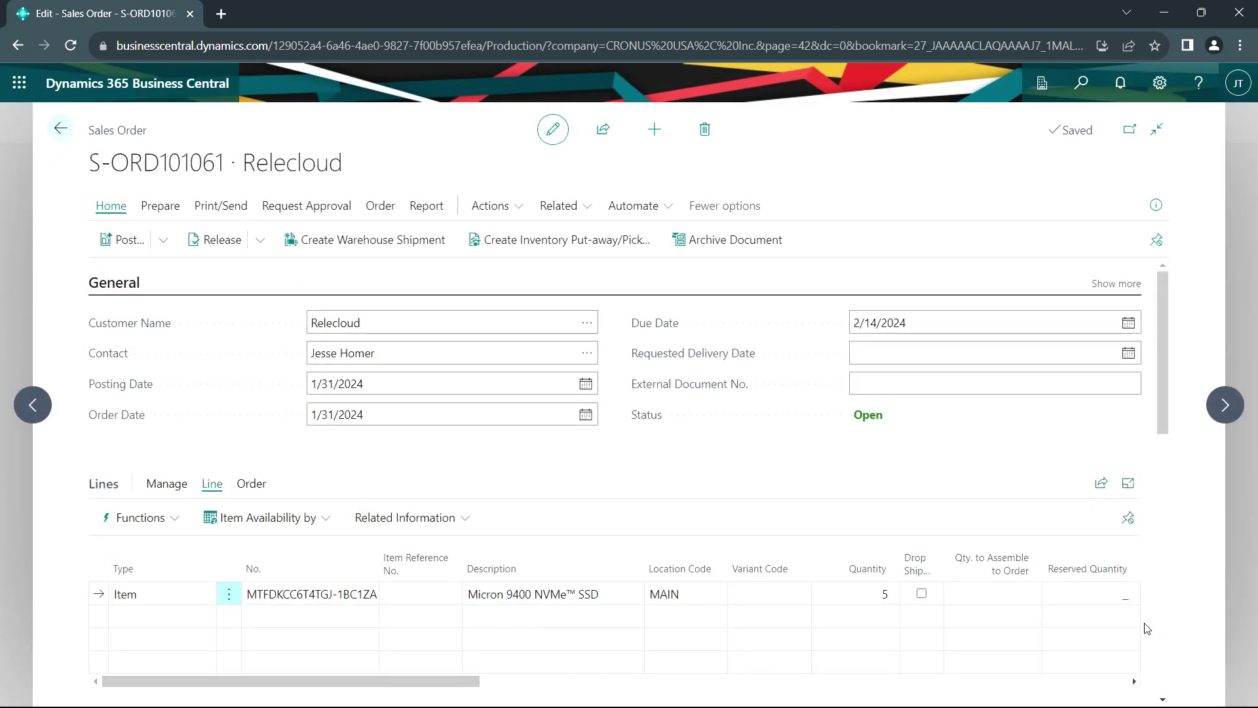
Post sales order S-ORD101061 as Ship and Invoice
scroll(1147, 627, down, 3)
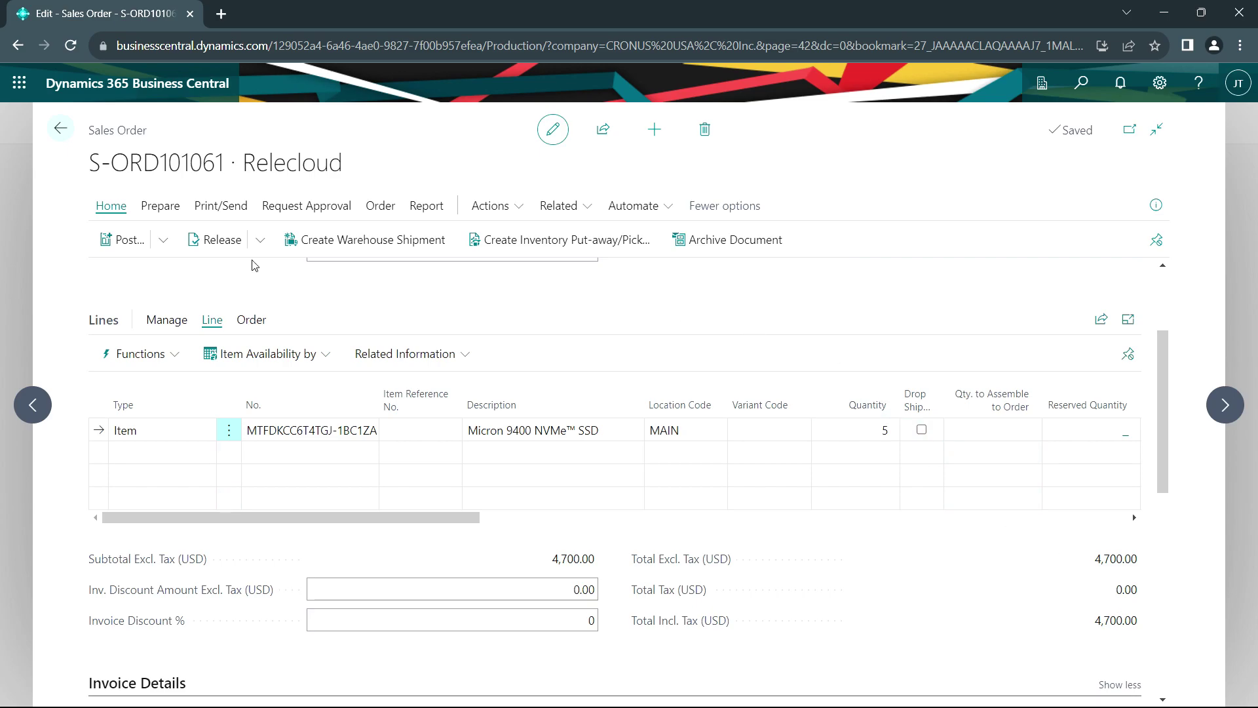
click(122, 240)
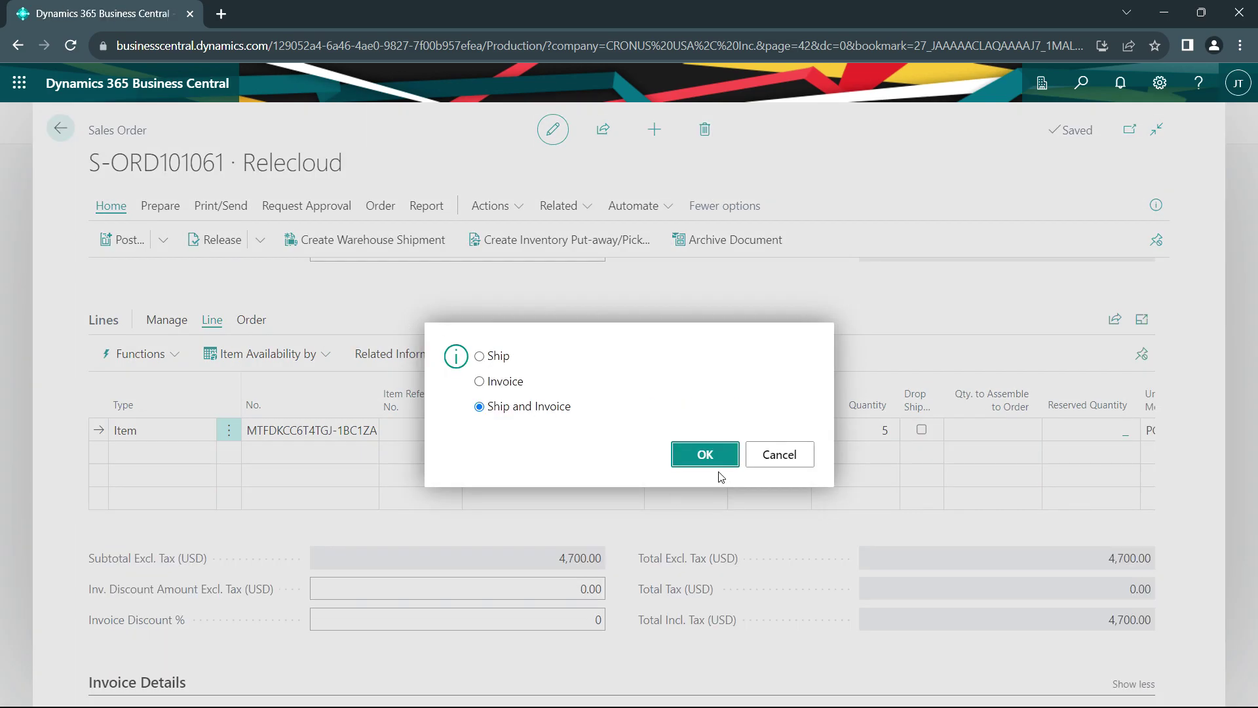
click(710, 453)
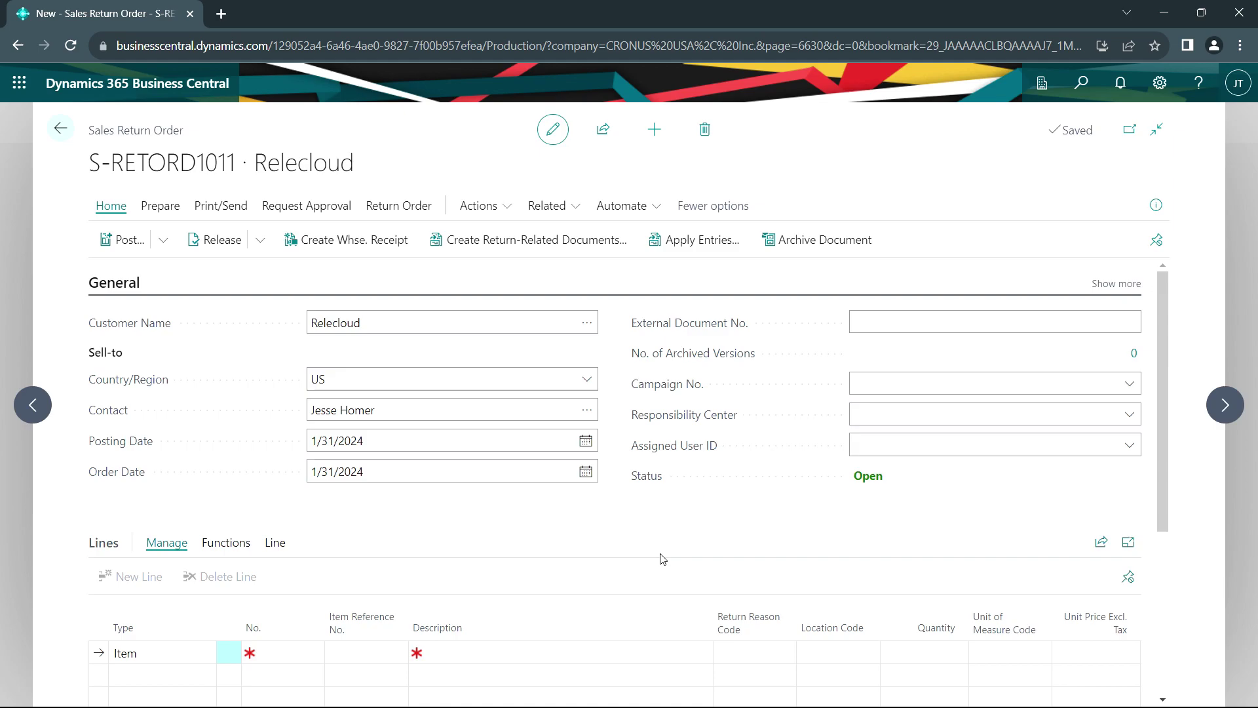
Copy the last posted Micron SSD invoice line onto return order S-RETORD1011
click(166, 208)
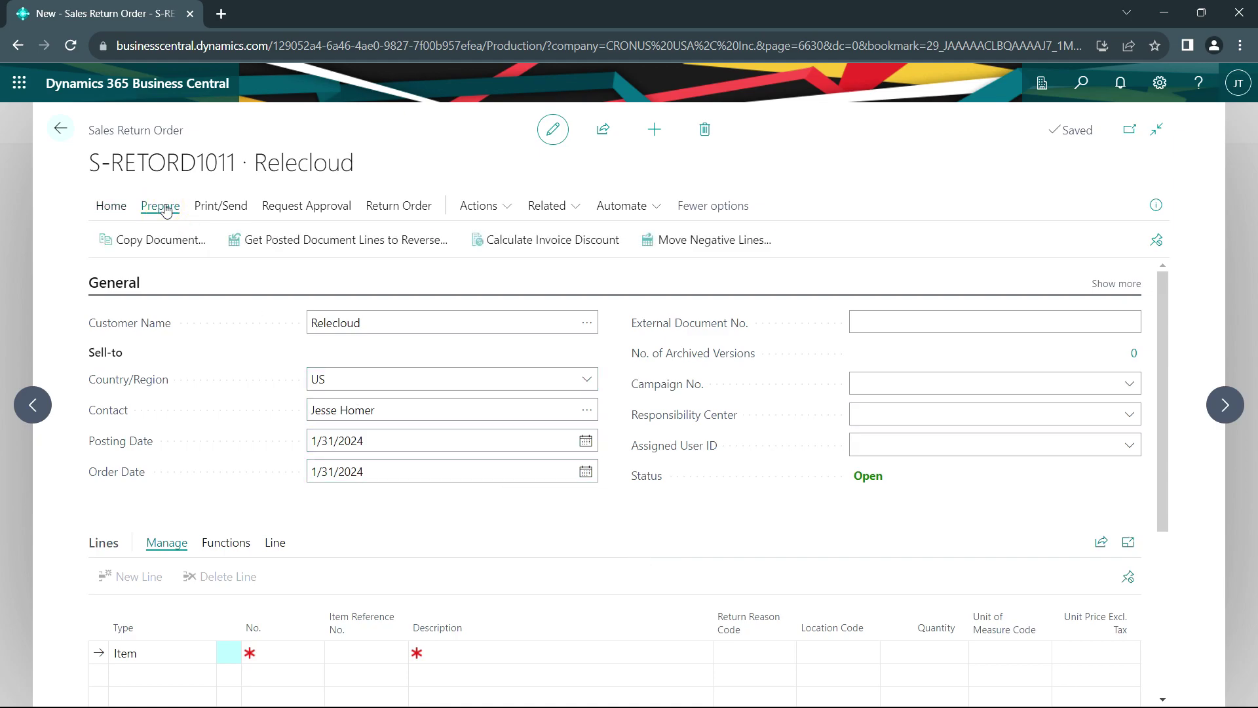
click(314, 241)
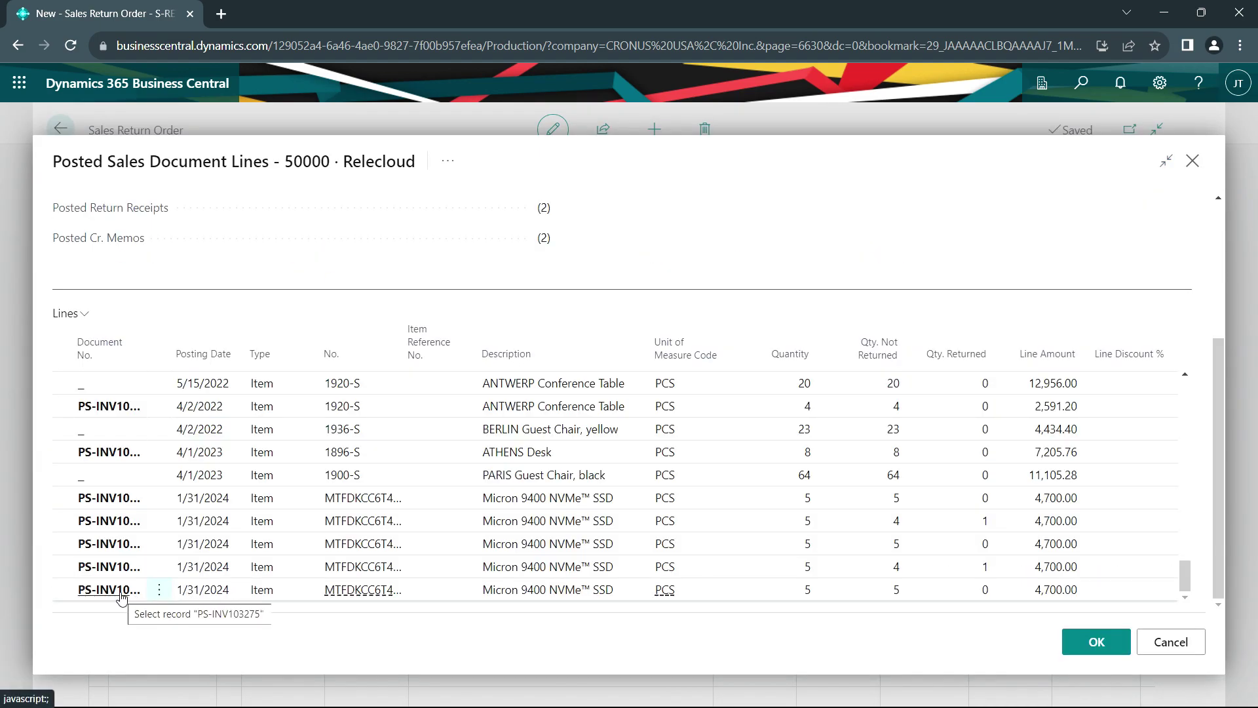
click(74, 592)
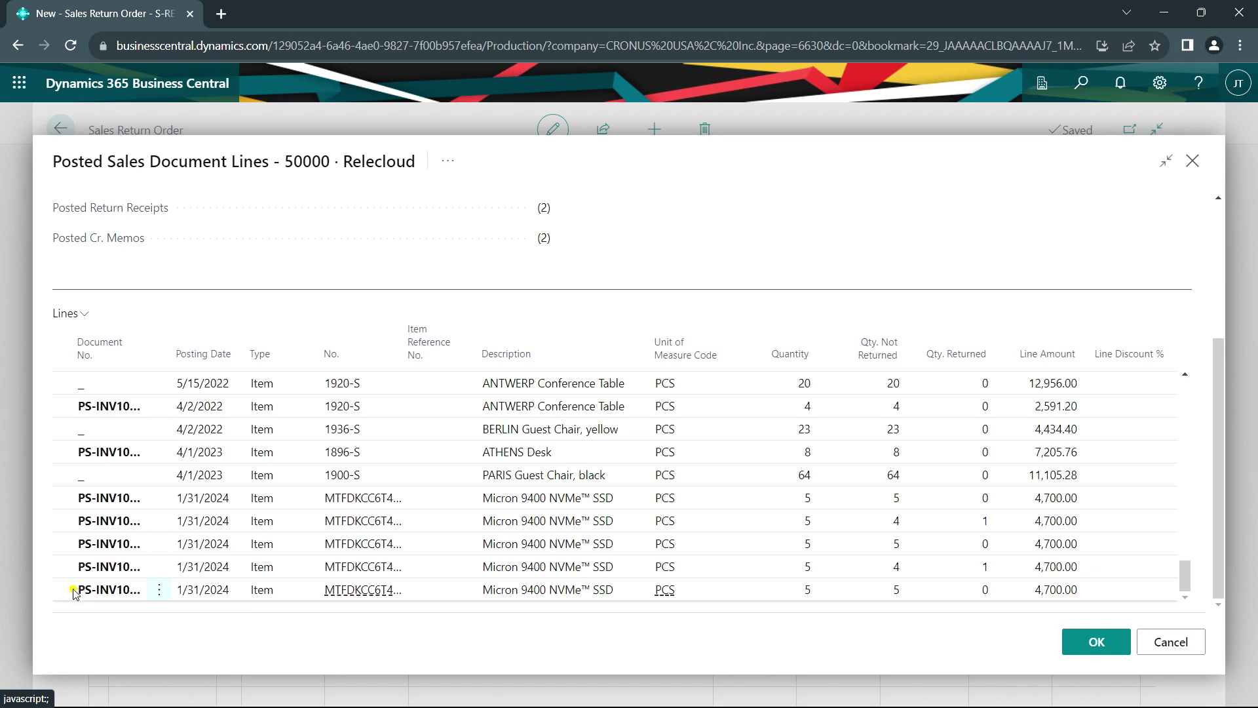
click(1096, 641)
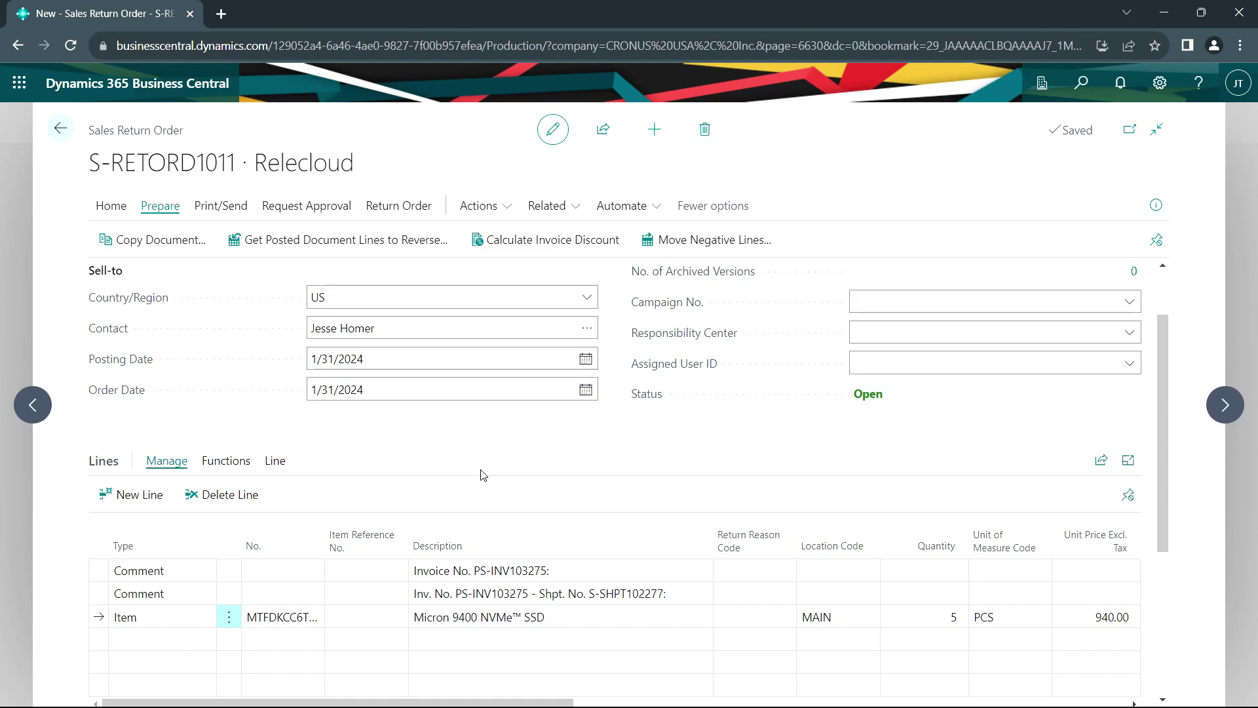
Remove the extra serial numbers from the return line's tracking, keeping only SN00114
click(275, 461)
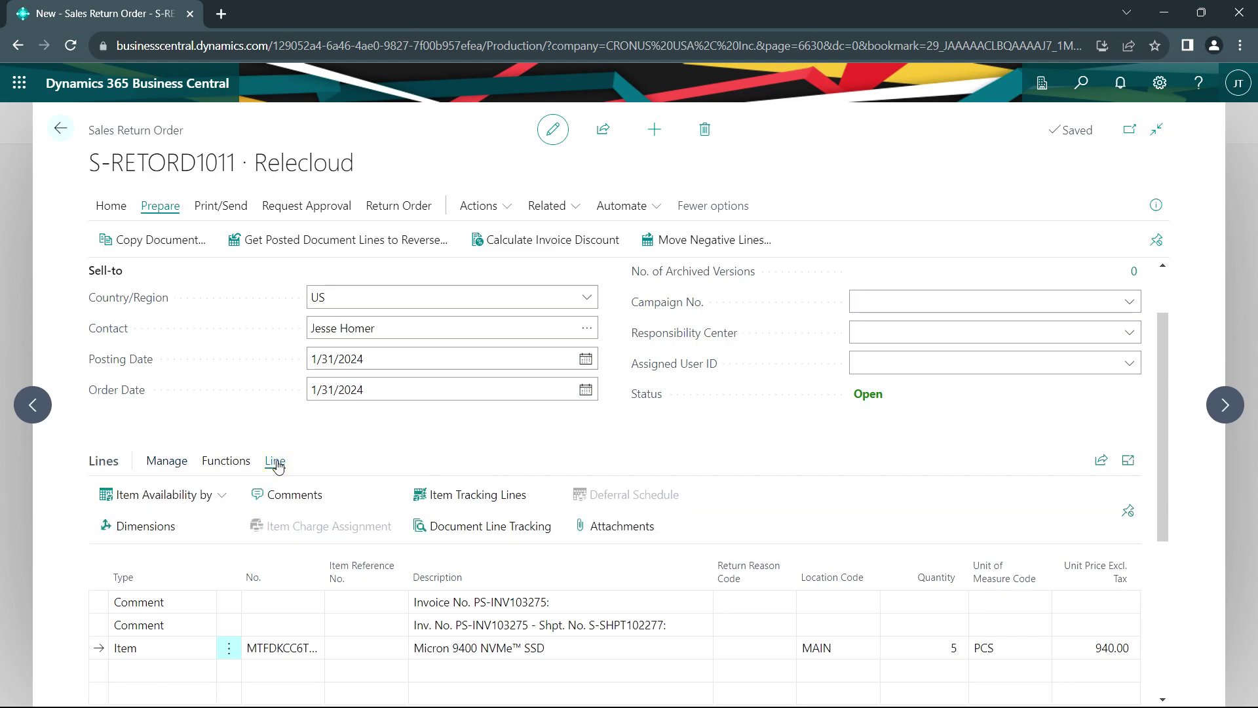
key(ctrl+alt+i)
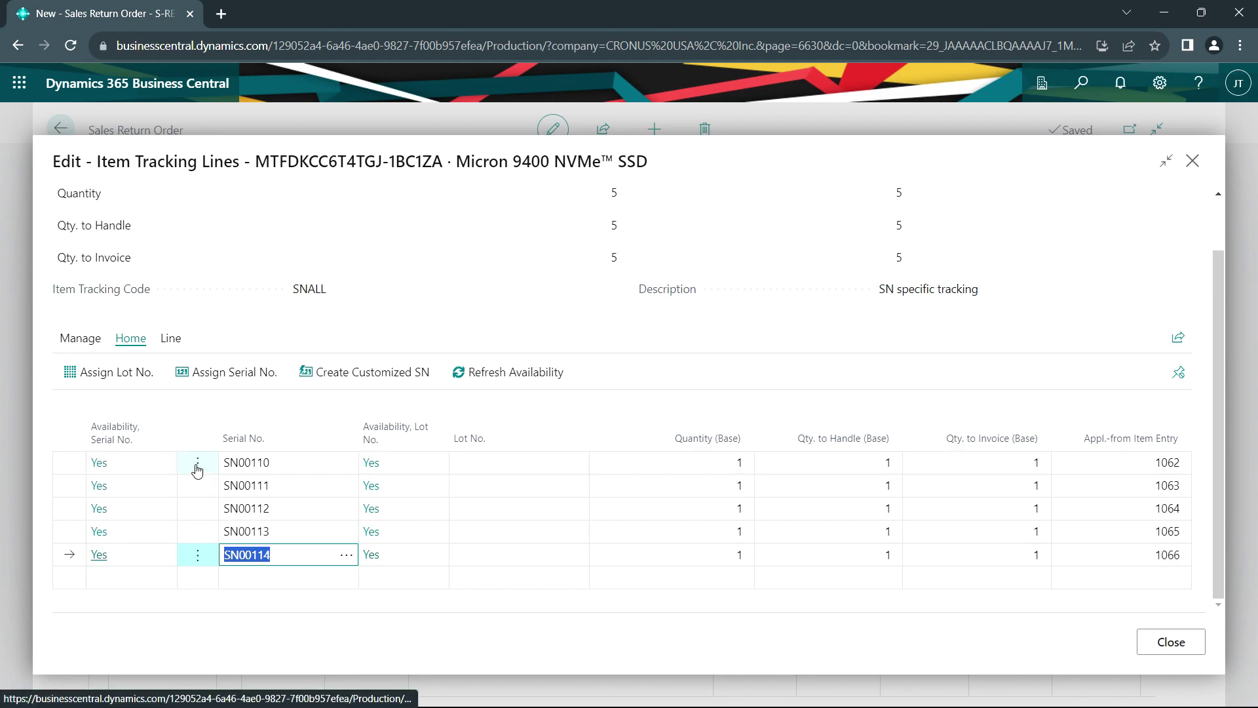
click(196, 463)
click(174, 551)
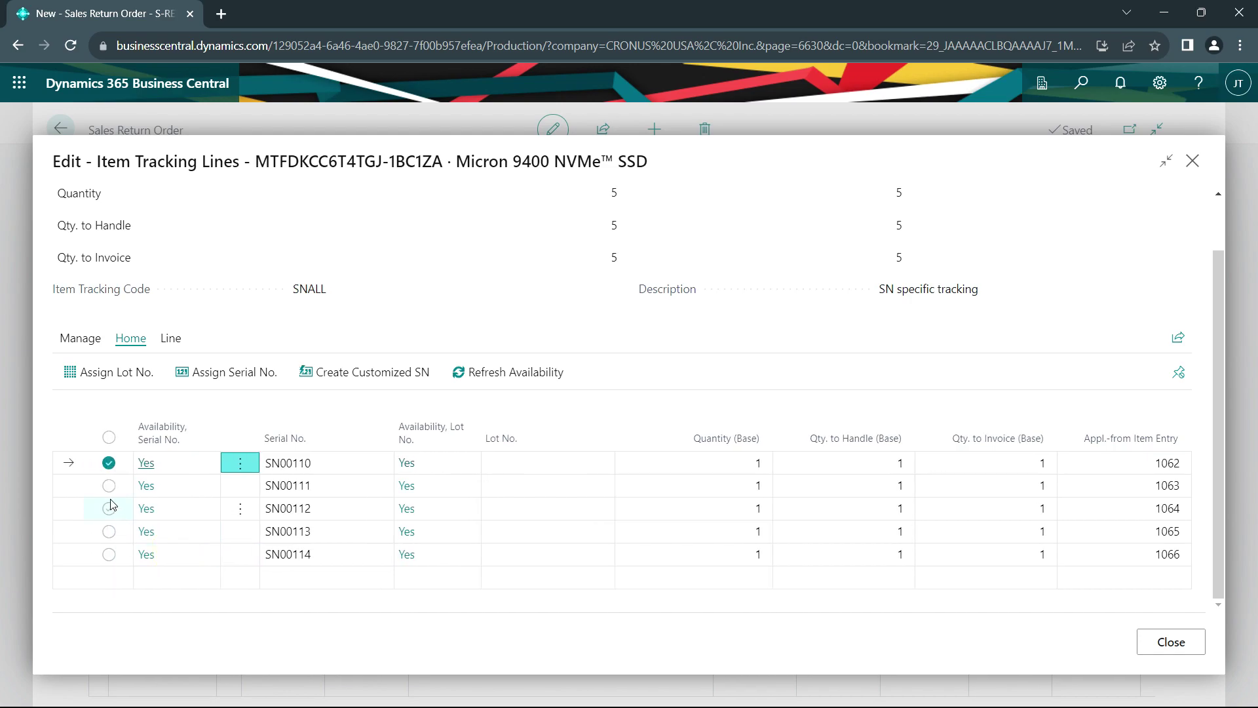
click(109, 486)
click(109, 509)
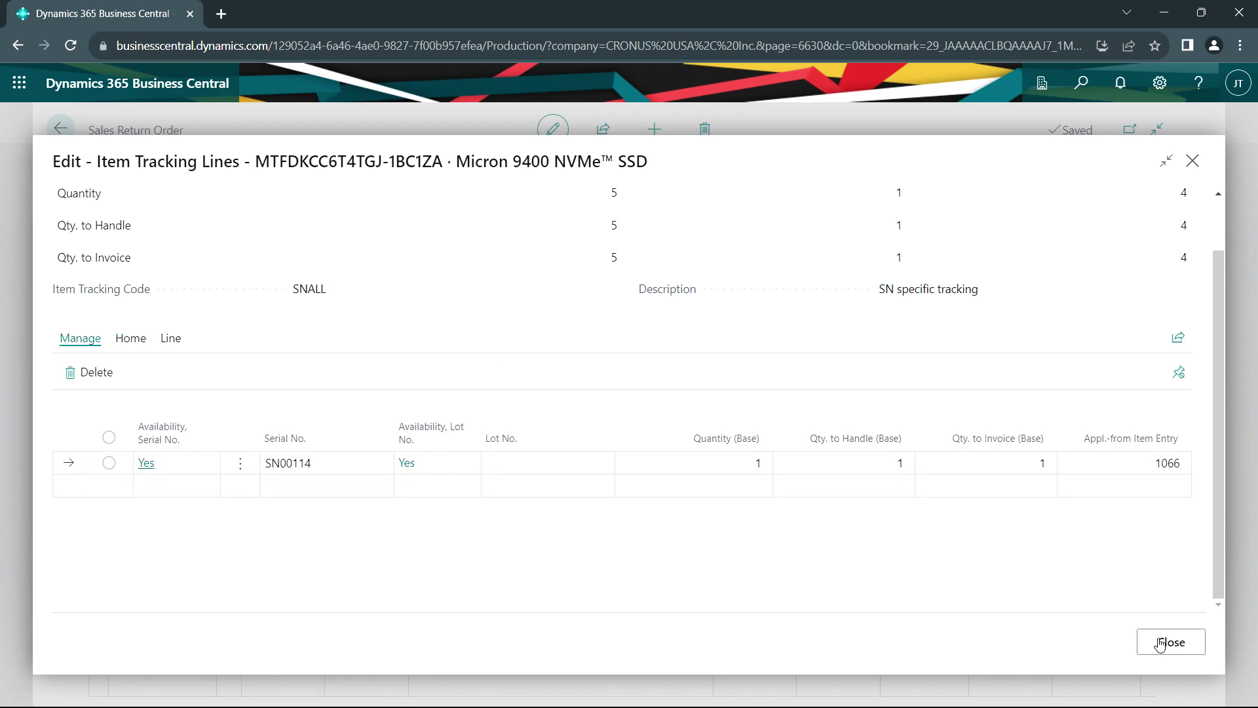
click(1159, 644)
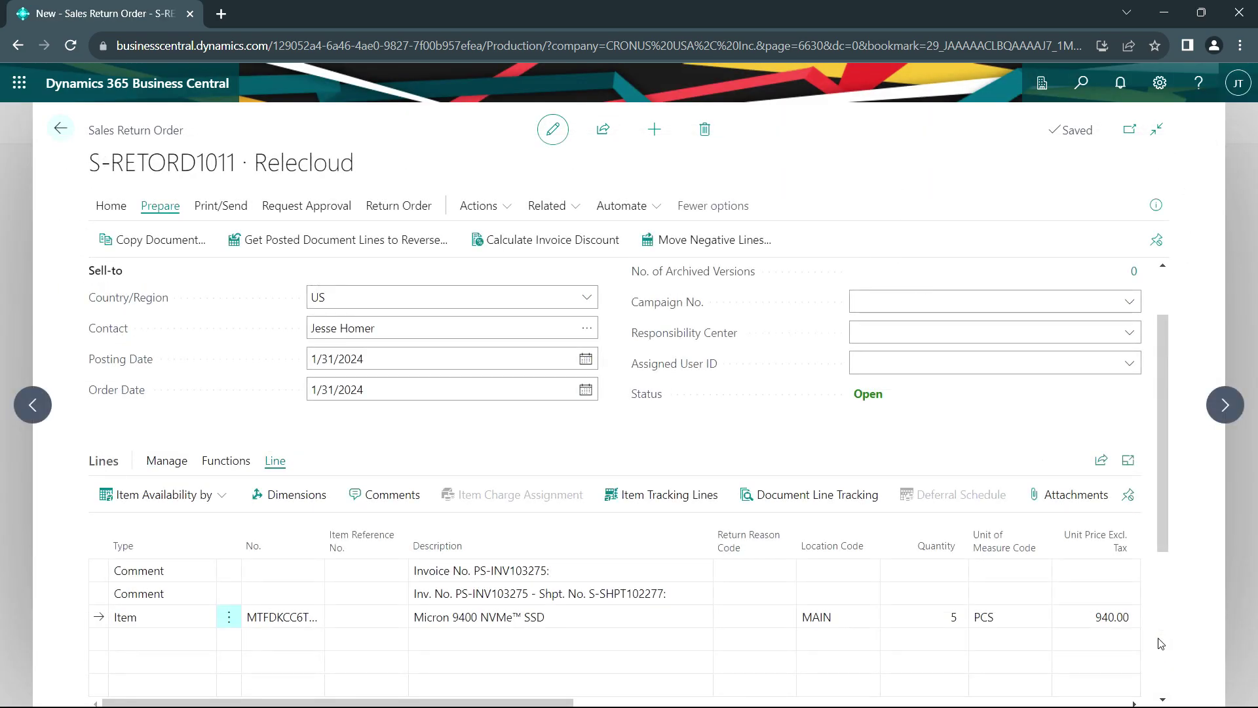
Set the SSD return line quantity to 1
text(1)
key(Tab)
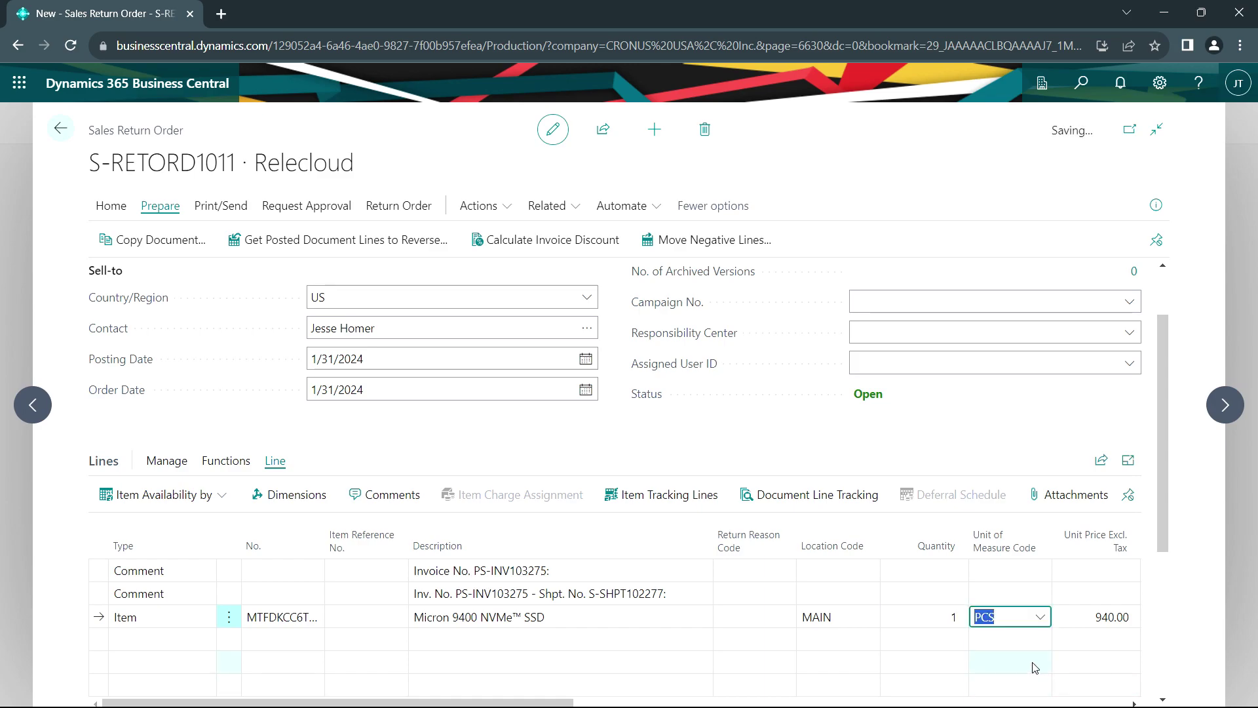
scroll(1035, 660, down, 2)
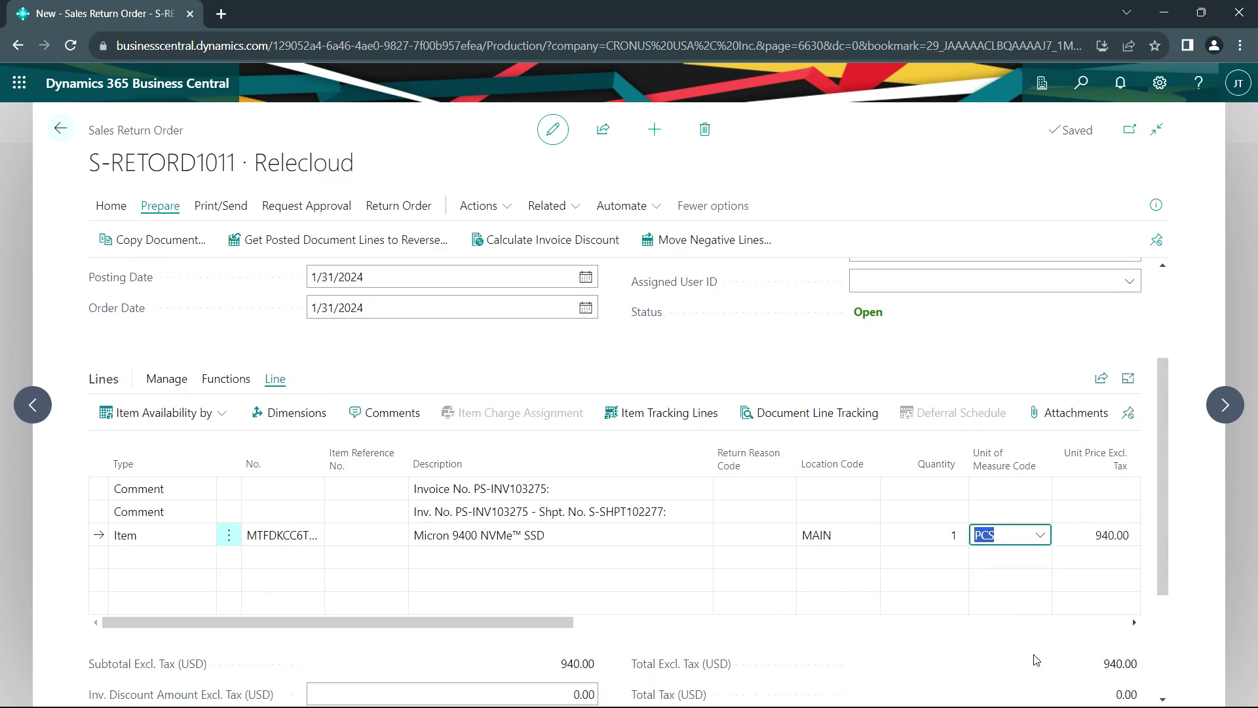
click(107, 209)
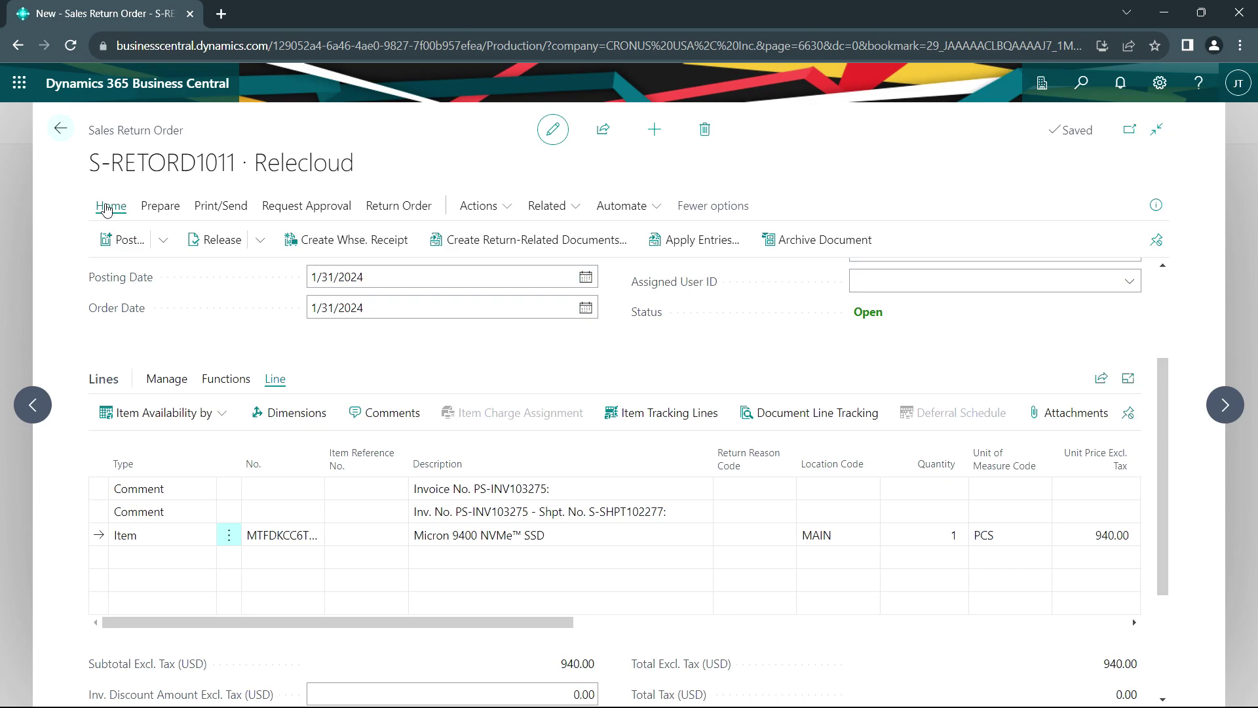
Mark Relecloud invoice PS-INV103275 in the customer entries to receive the return credit
click(696, 242)
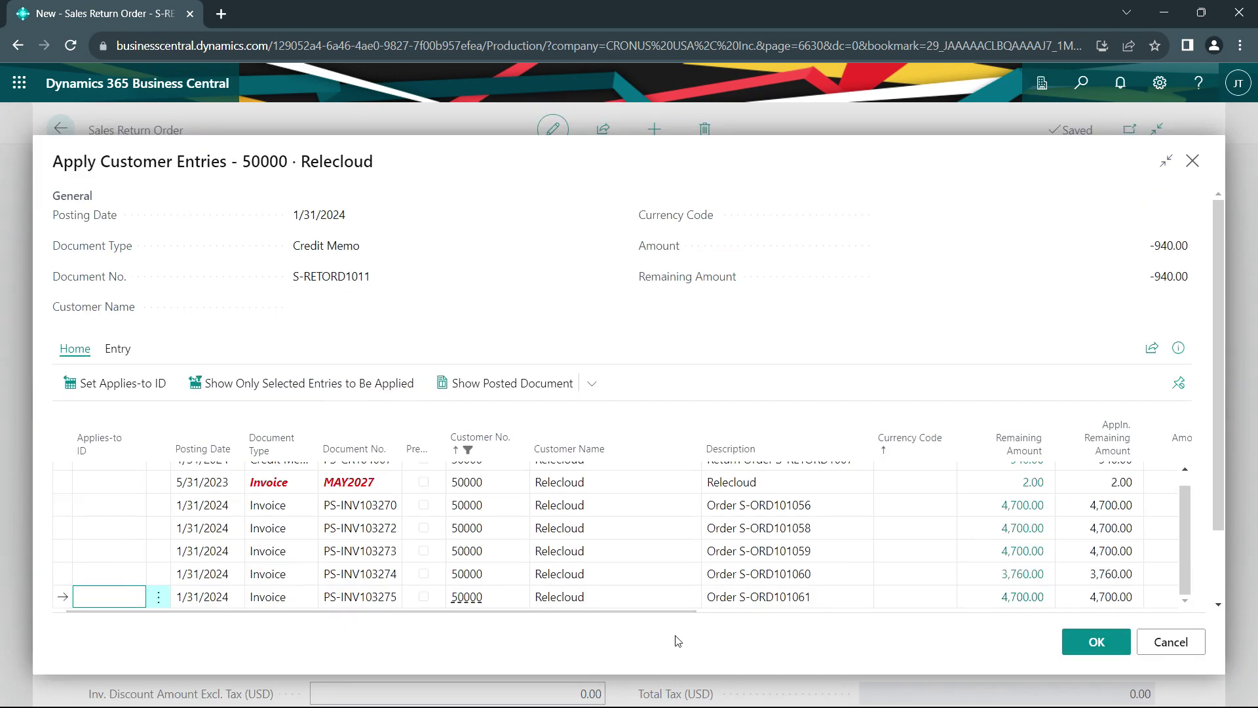
click(109, 392)
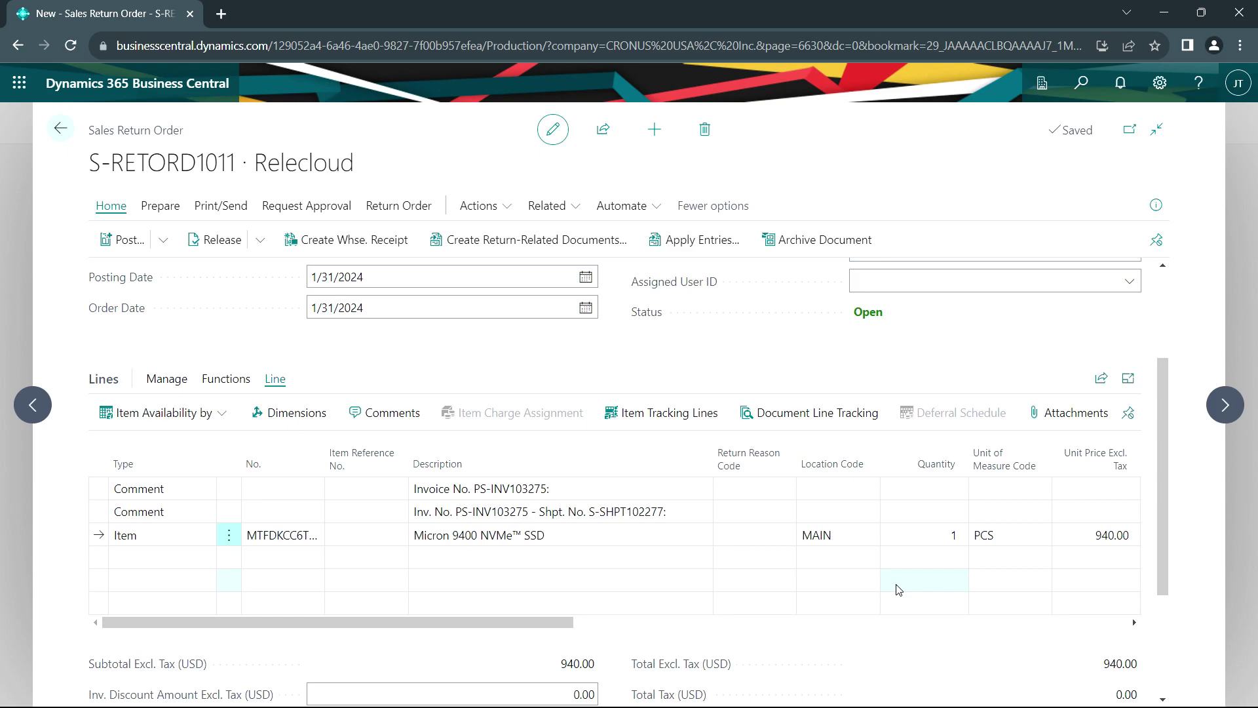
Generate only a purchase return order, with purchase order and sales order creation switched off
click(488, 237)
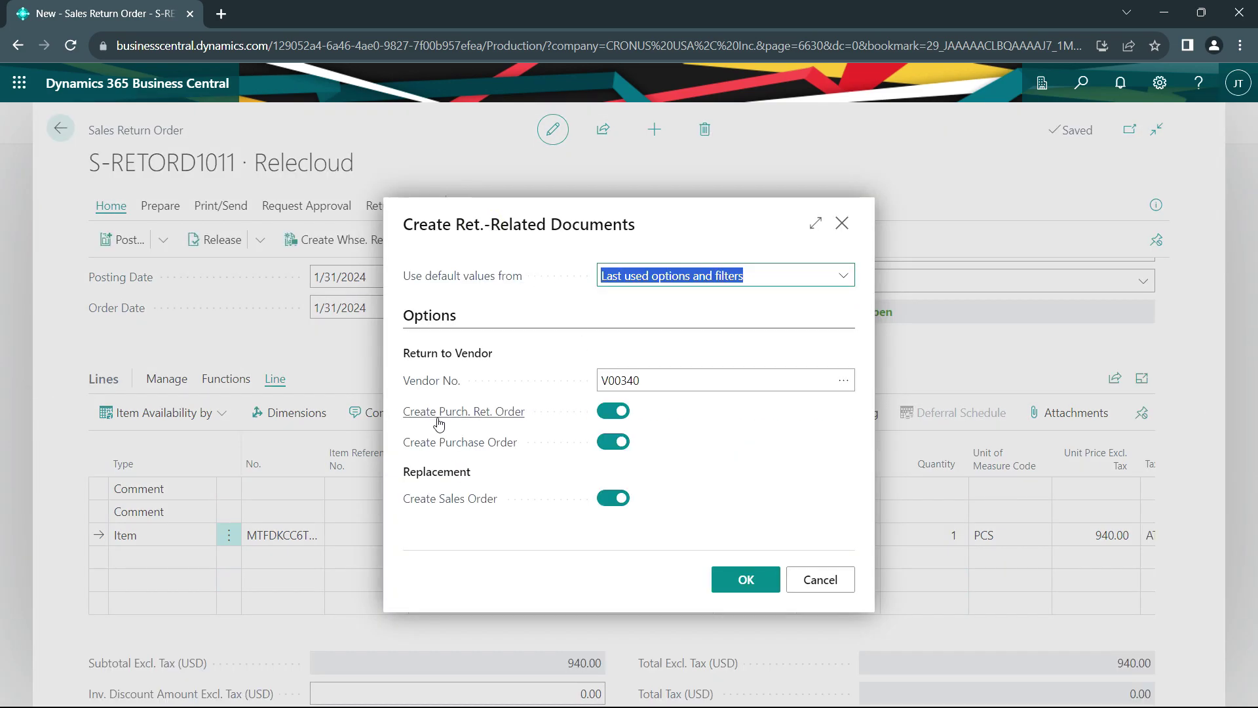
click(678, 437)
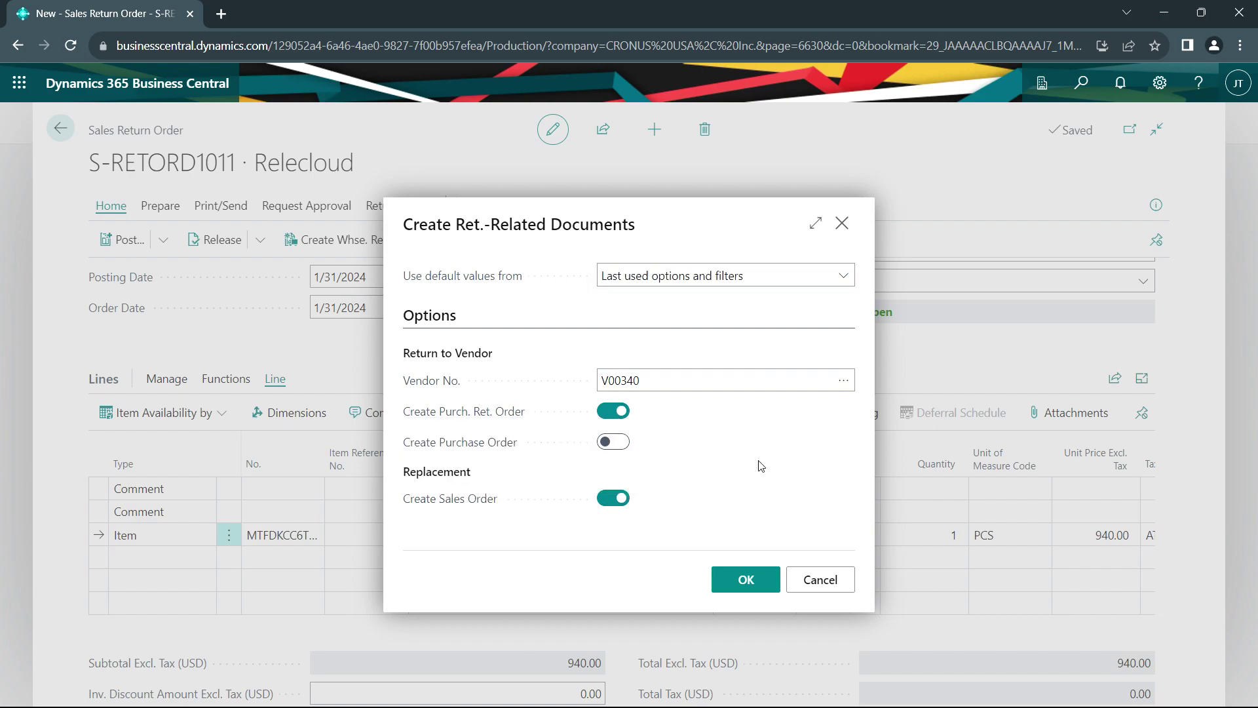
click(614, 498)
click(745, 581)
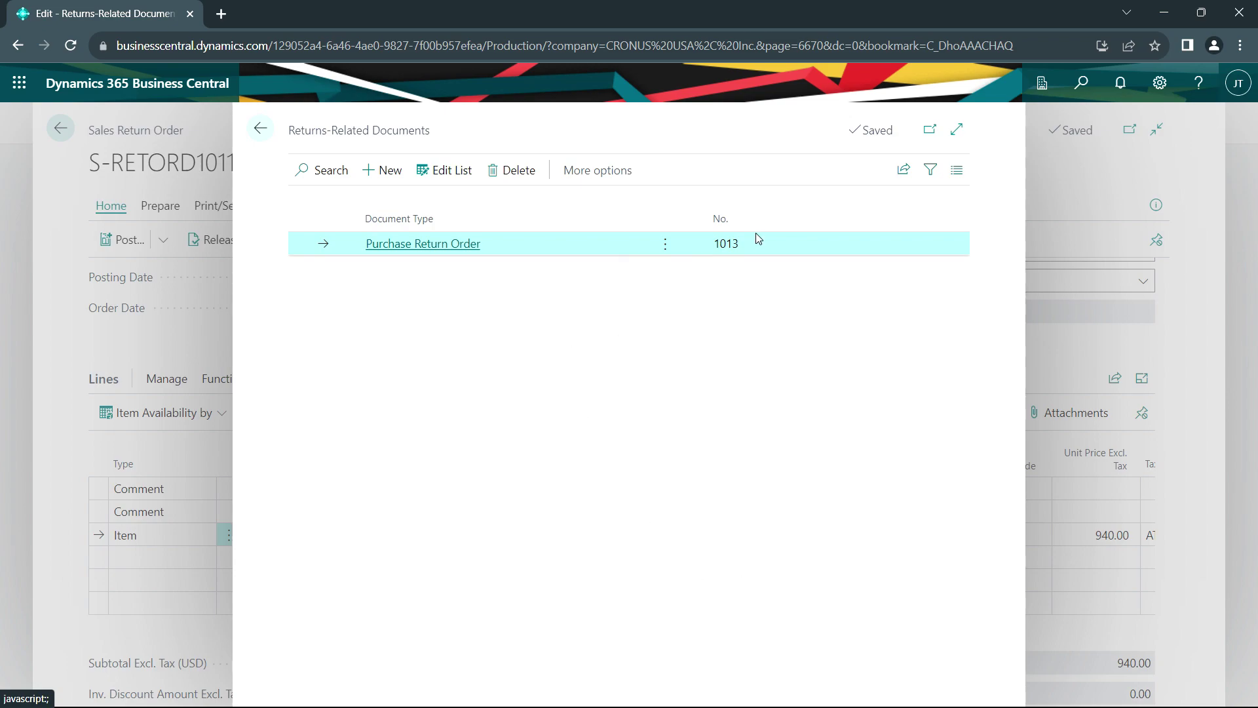
Enter the vendor's RMA credit memo number on purchase return order 1013
click(412, 245)
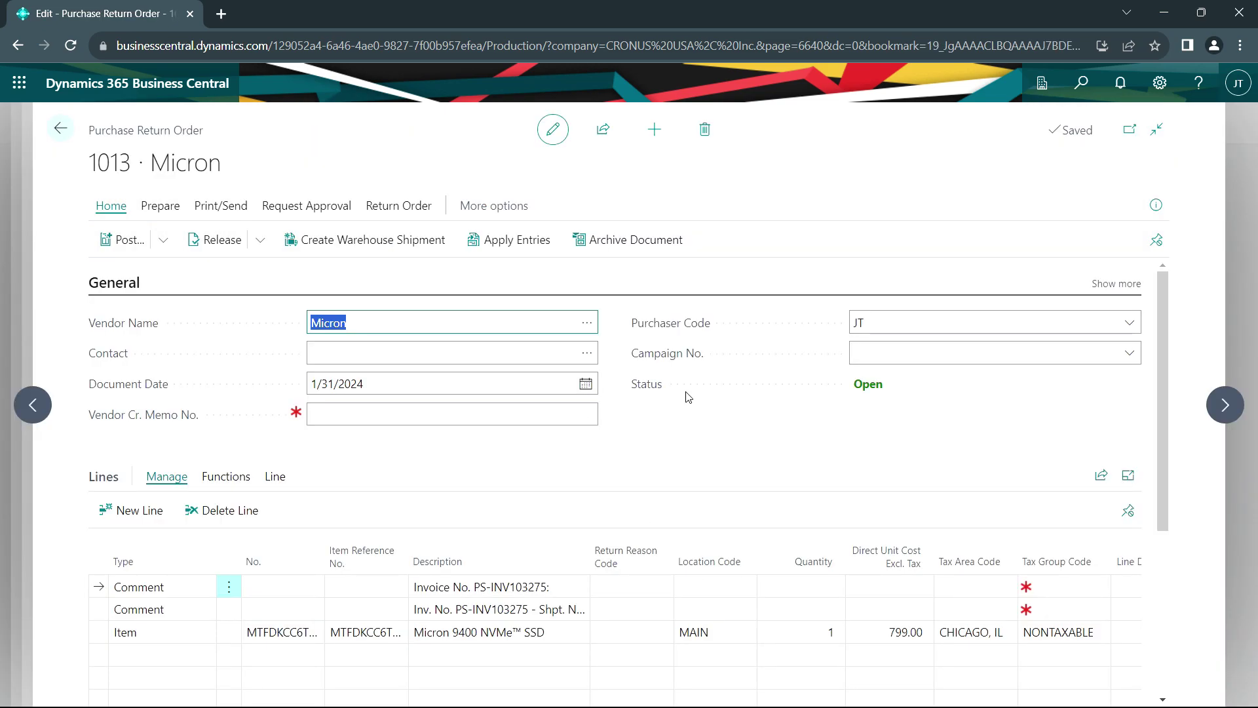
click(377, 415)
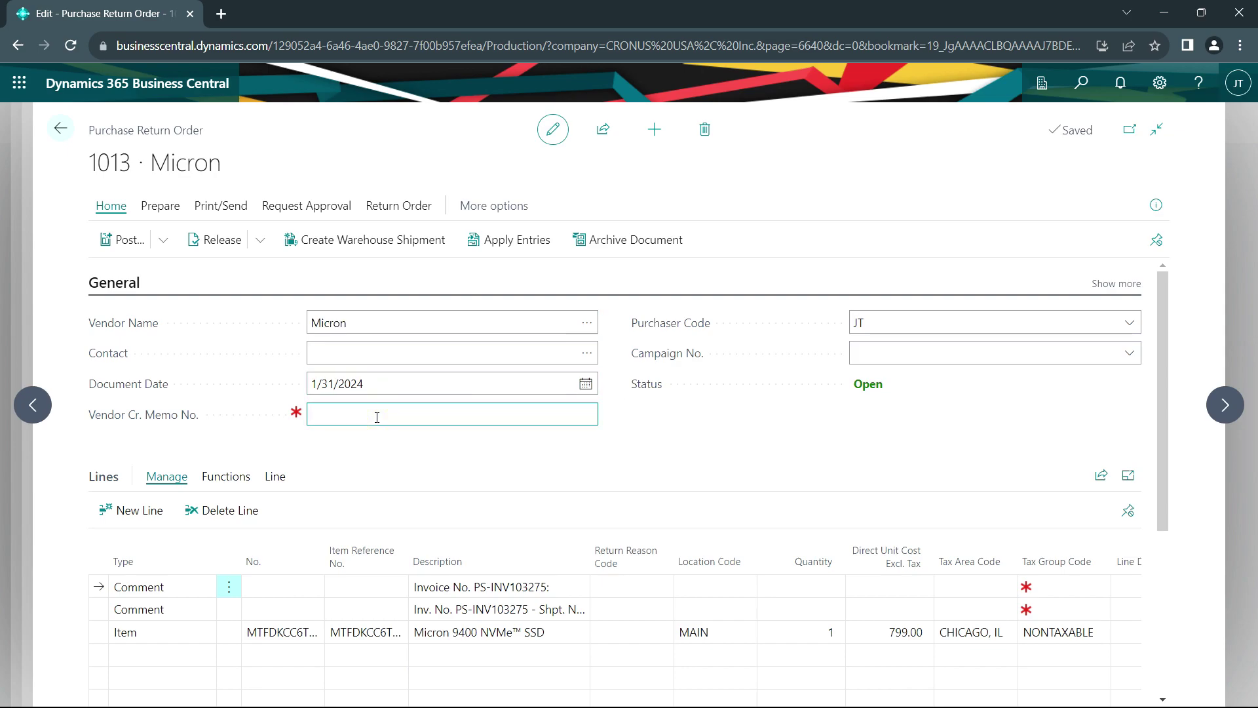
text(RMA-2023-0097698)
key(Tab)
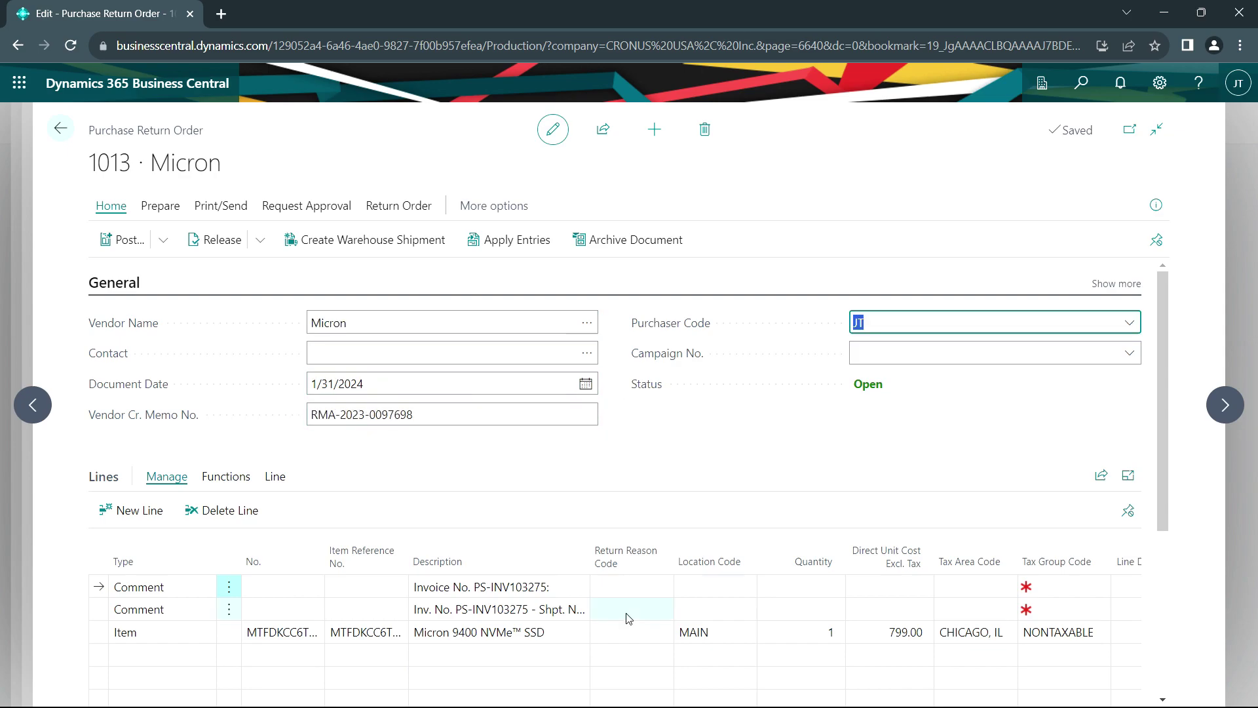
click(785, 633)
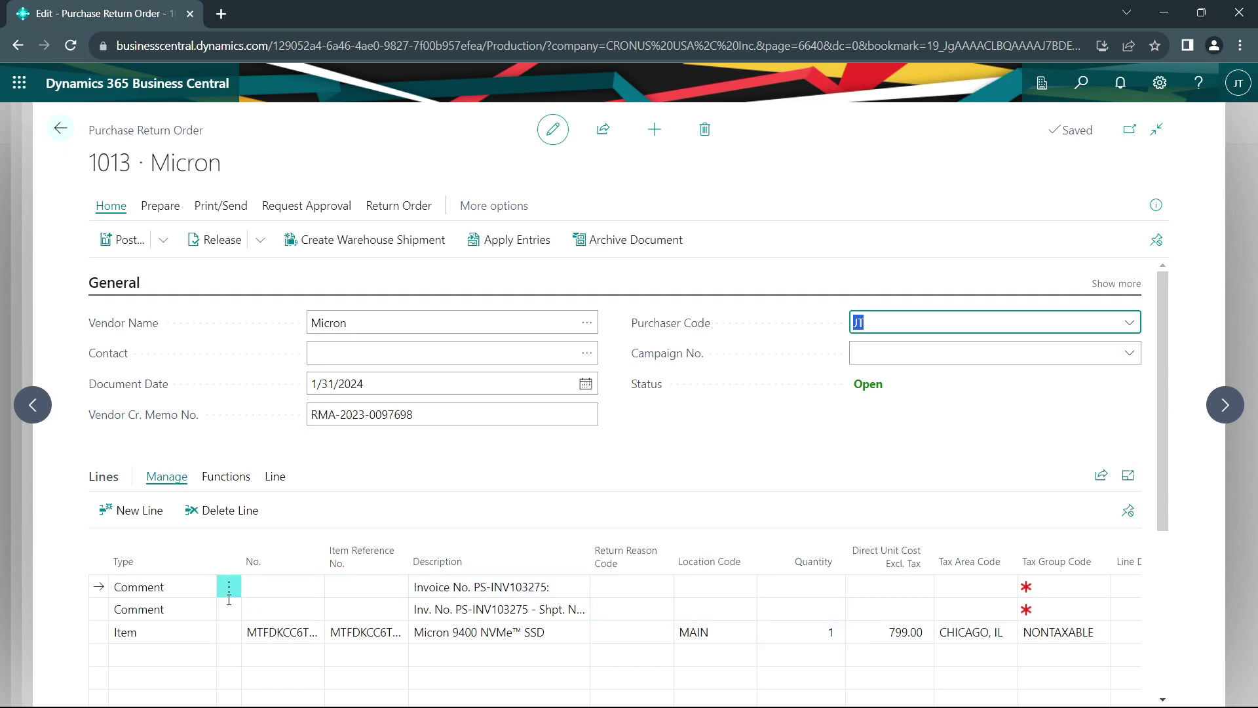
Assign serial number SN00114 to the SSD return line
click(279, 485)
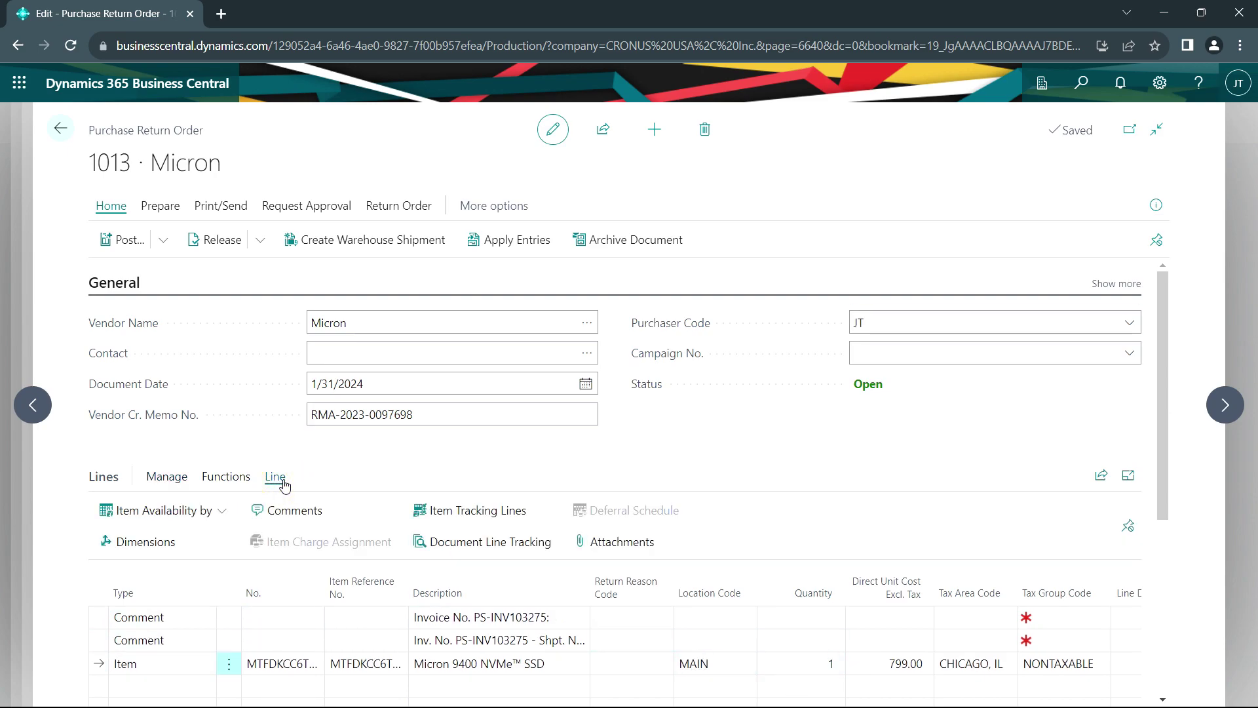
click(497, 517)
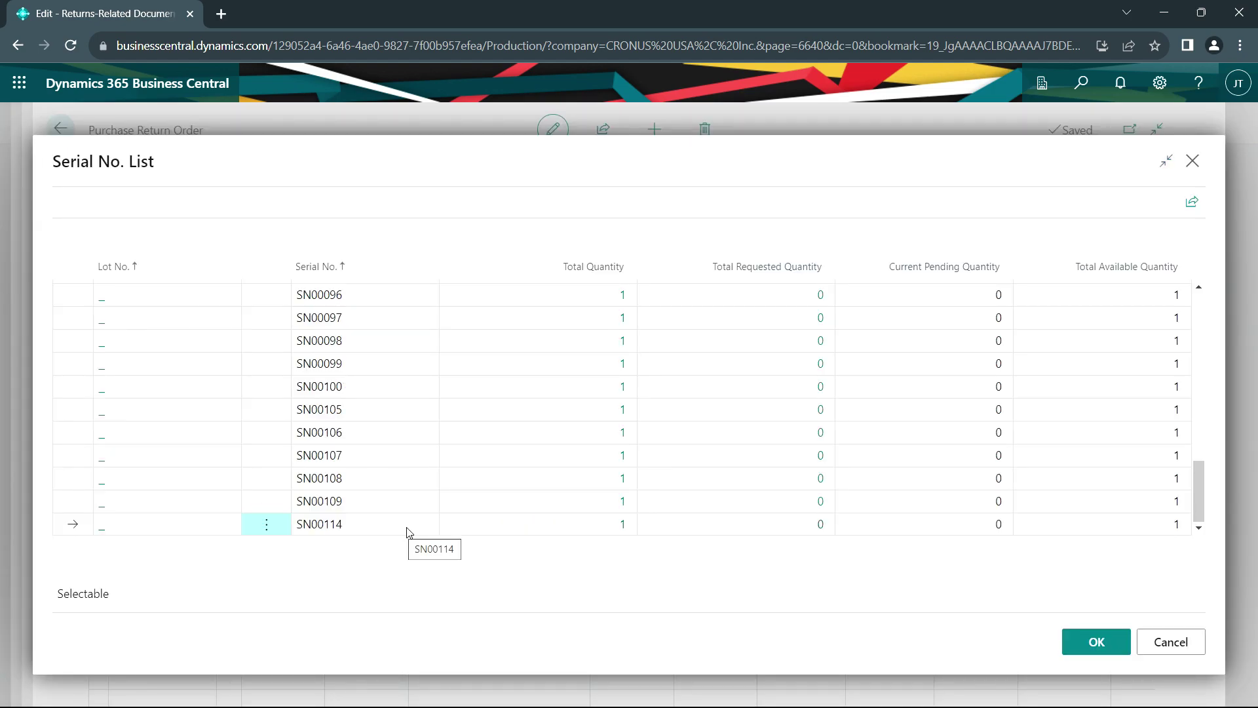
click(1094, 642)
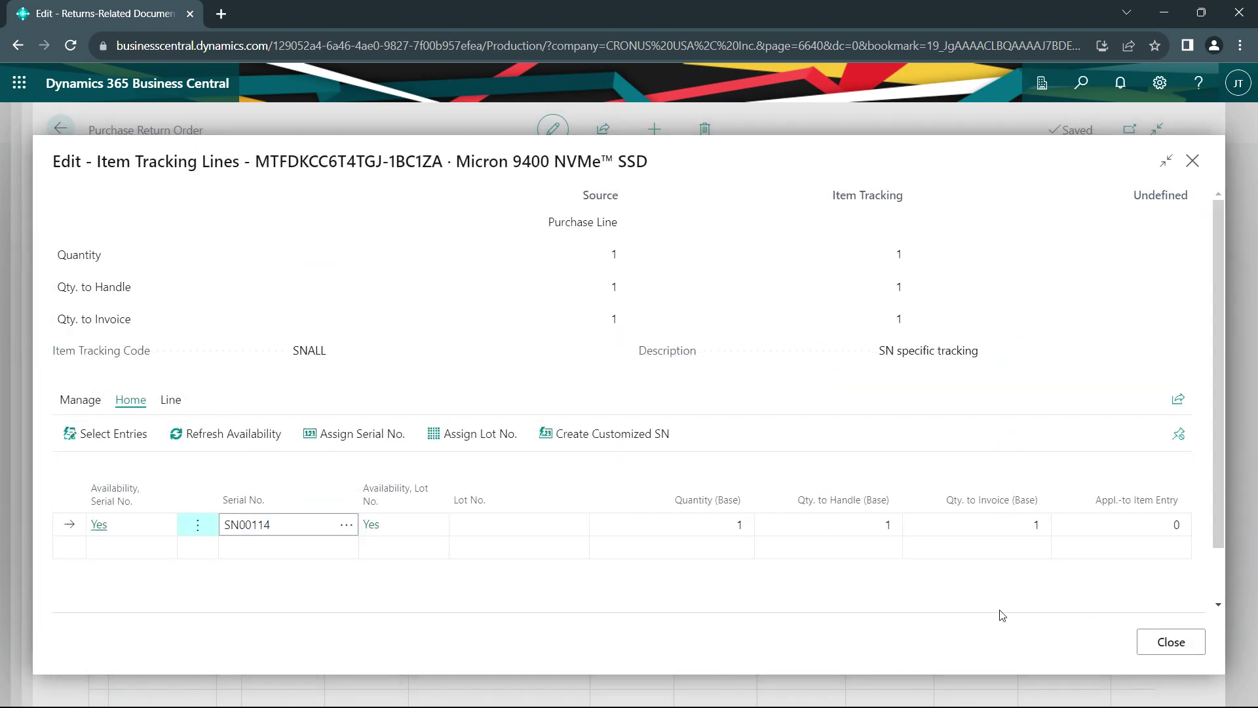
click(1171, 642)
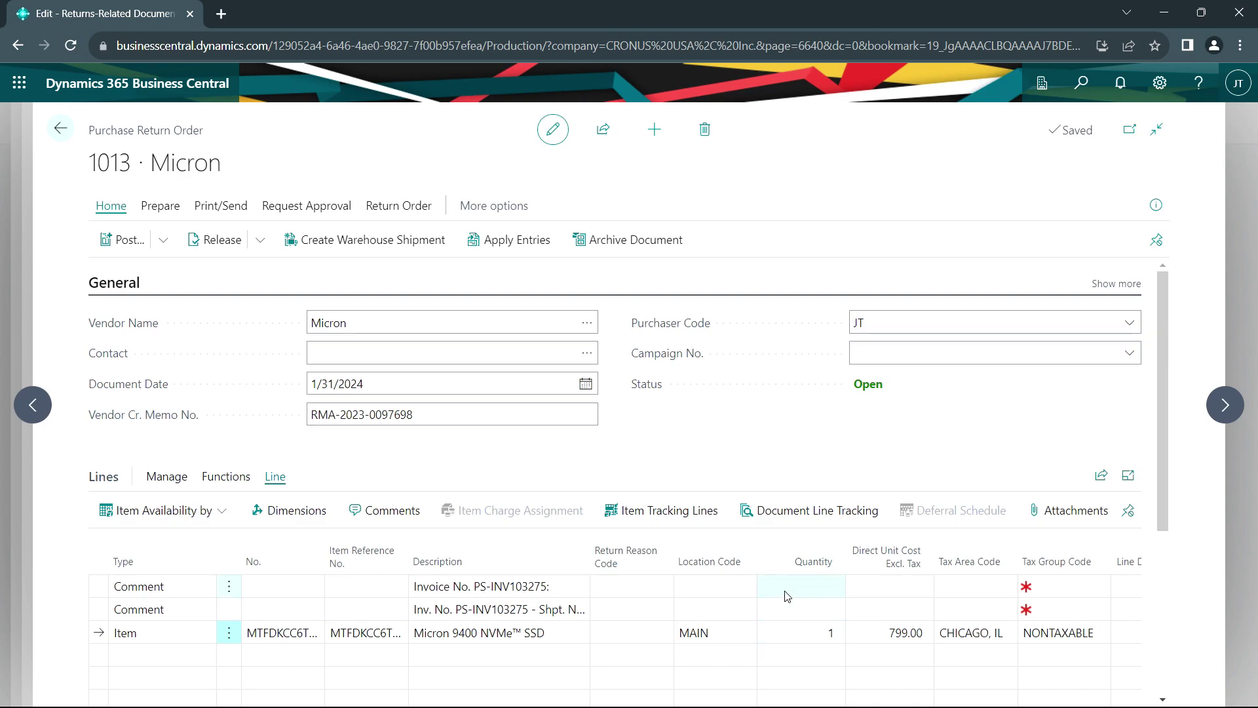
Apply return order 1013 to Micron invoice 108311
click(496, 248)
scroll(301, 576, down, 2)
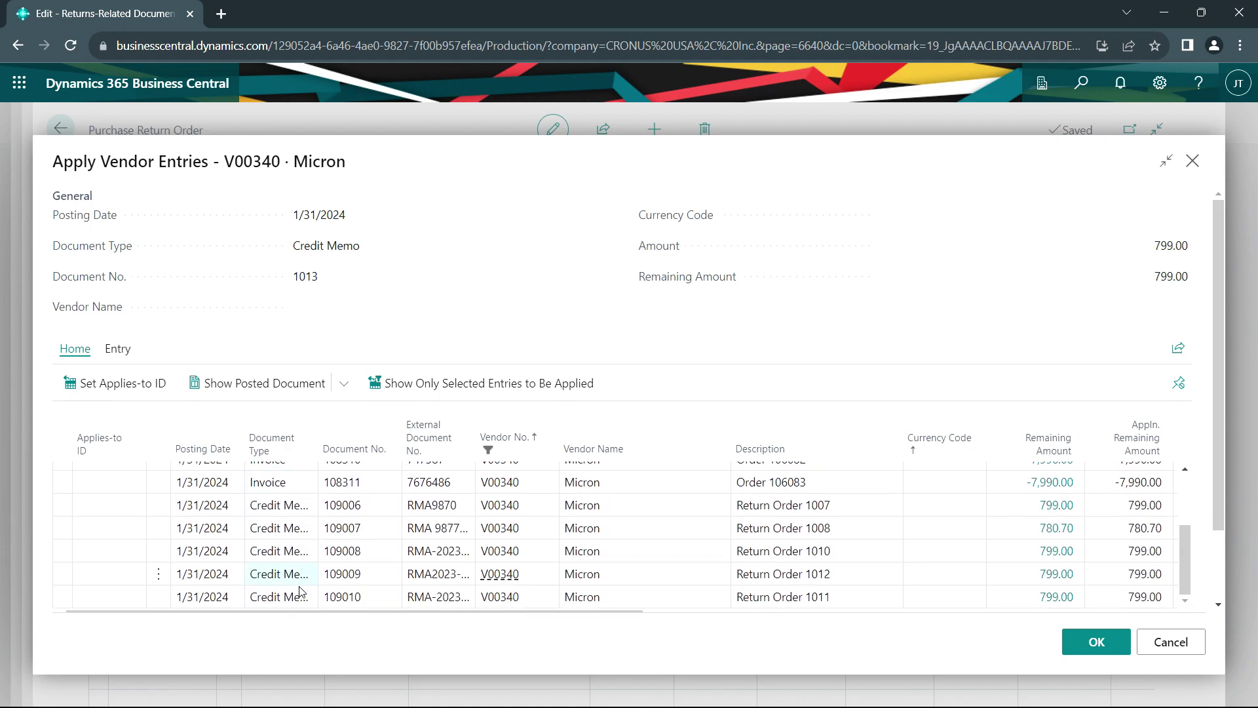
scroll(197, 564, up, 2)
click(108, 563)
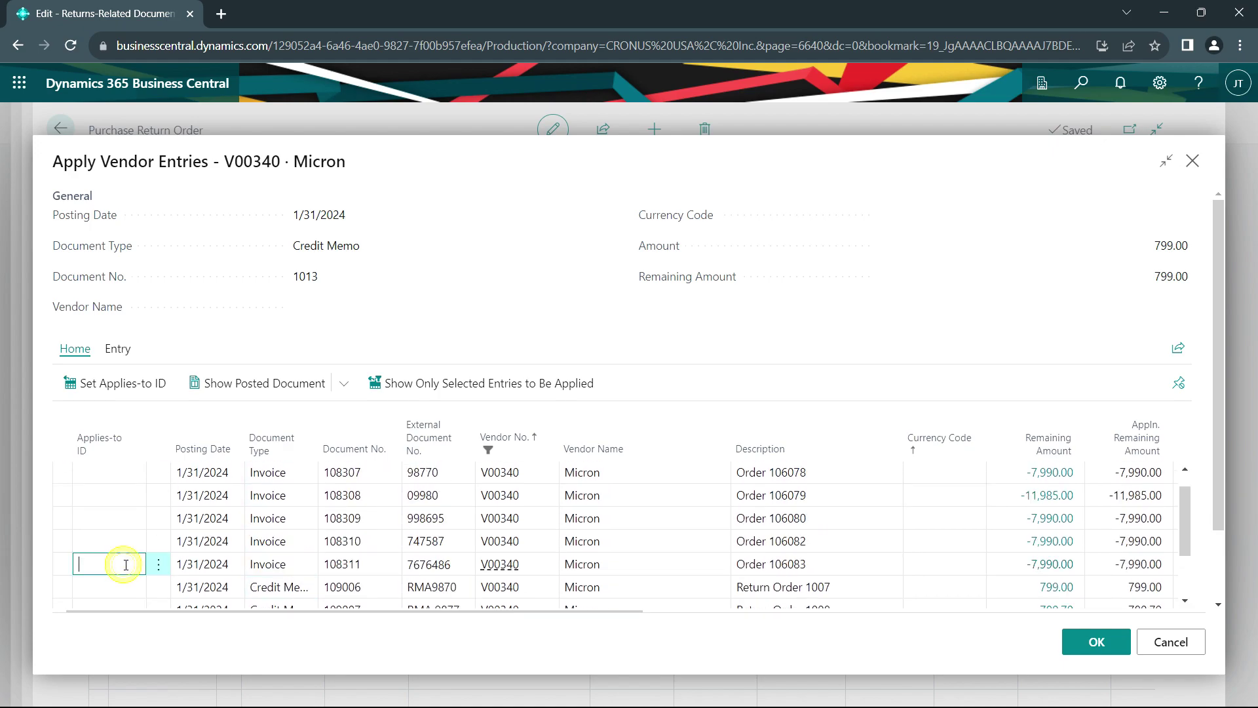
click(131, 387)
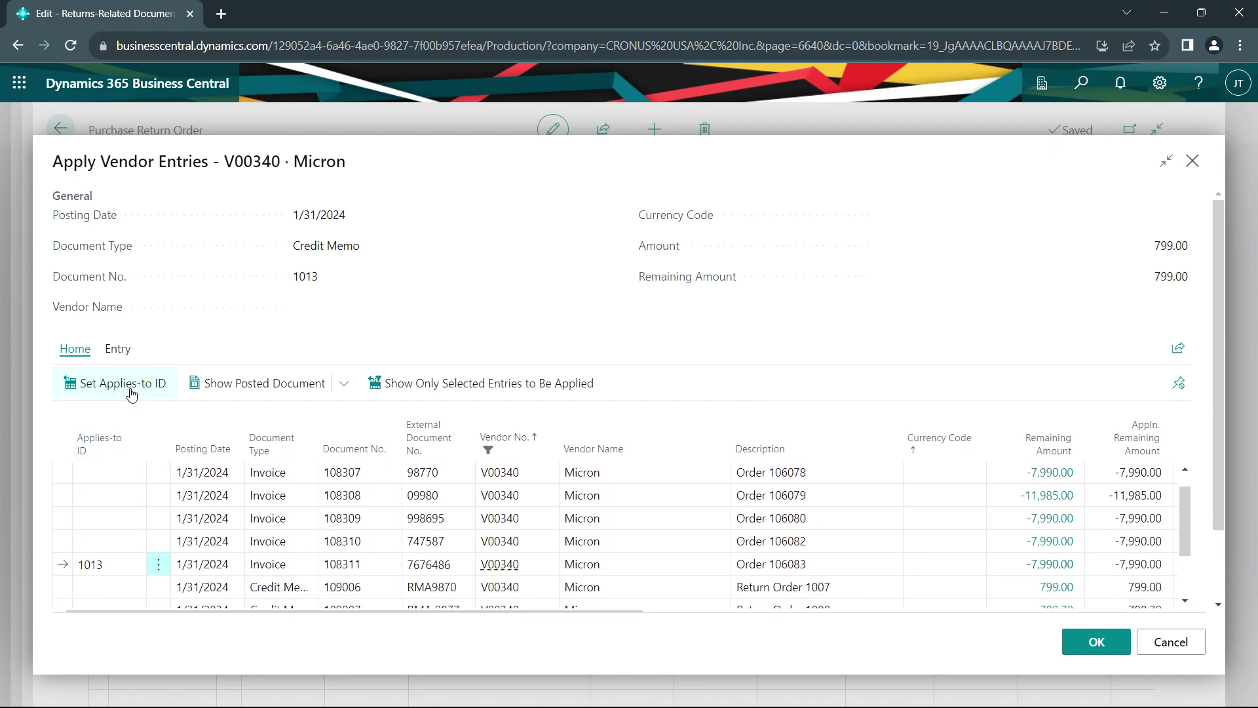
click(1095, 642)
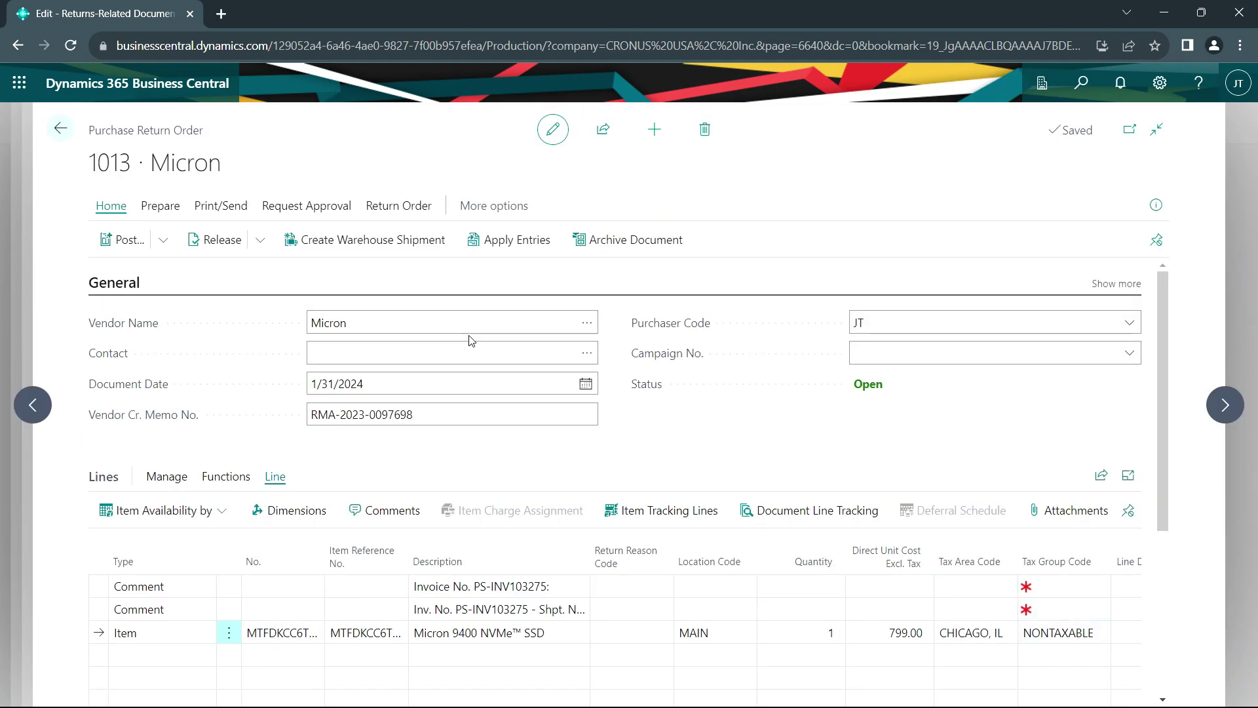
Post the return order as Ship and Invoice, without opening the posted credit memo
click(122, 242)
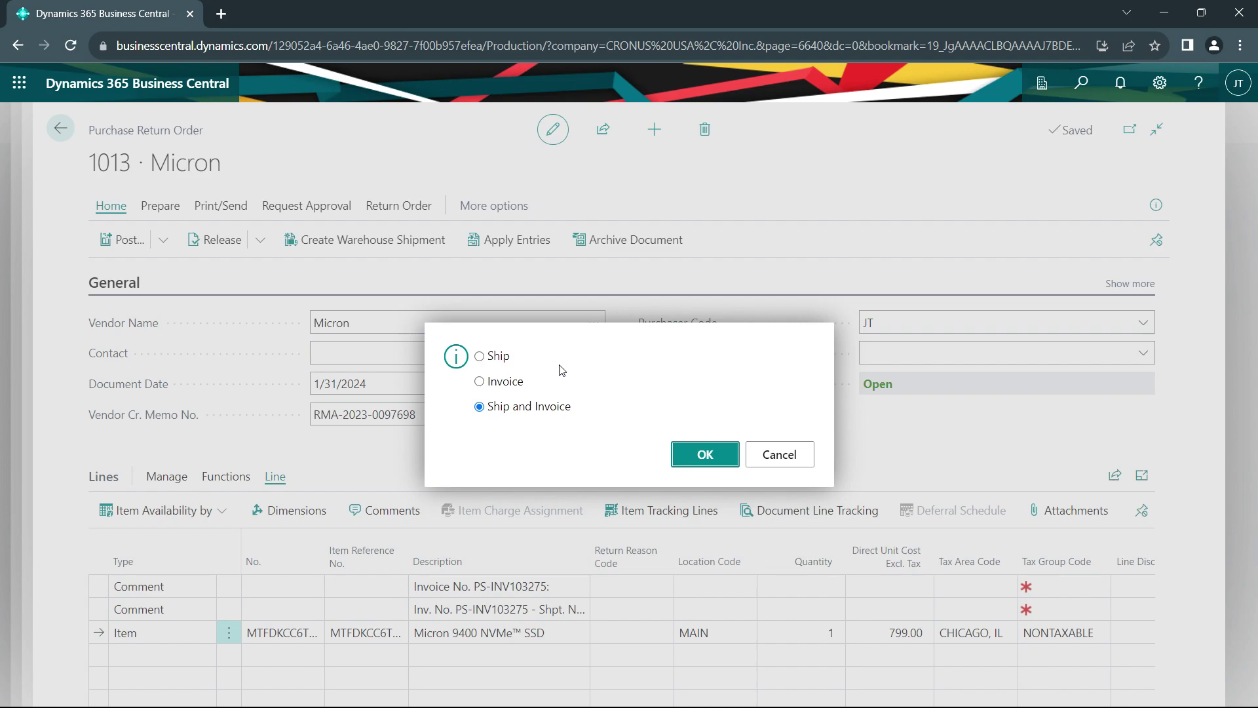
click(712, 456)
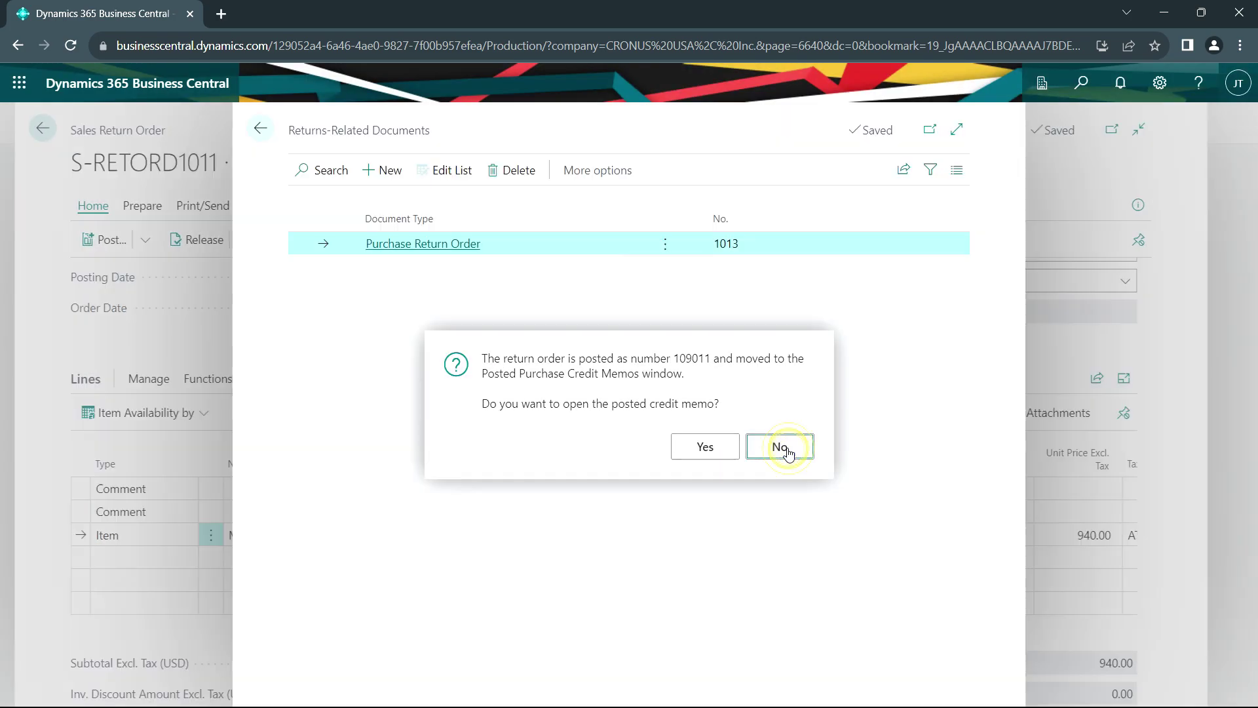
click(792, 446)
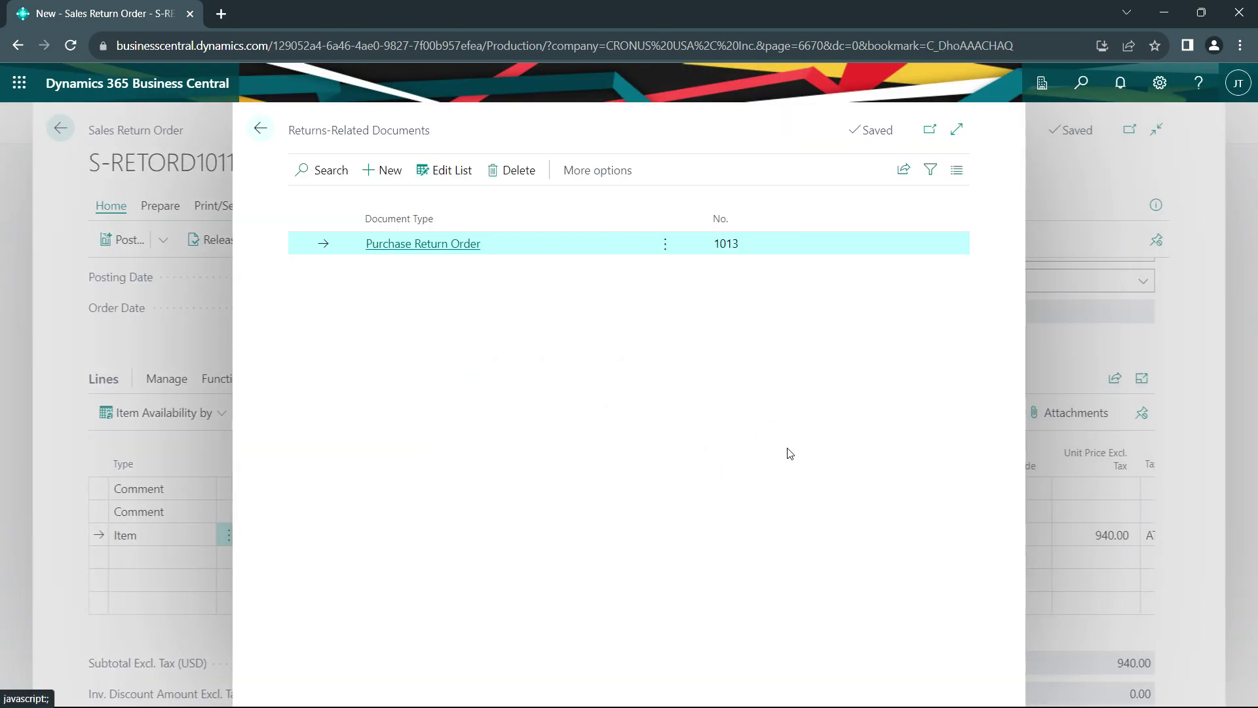